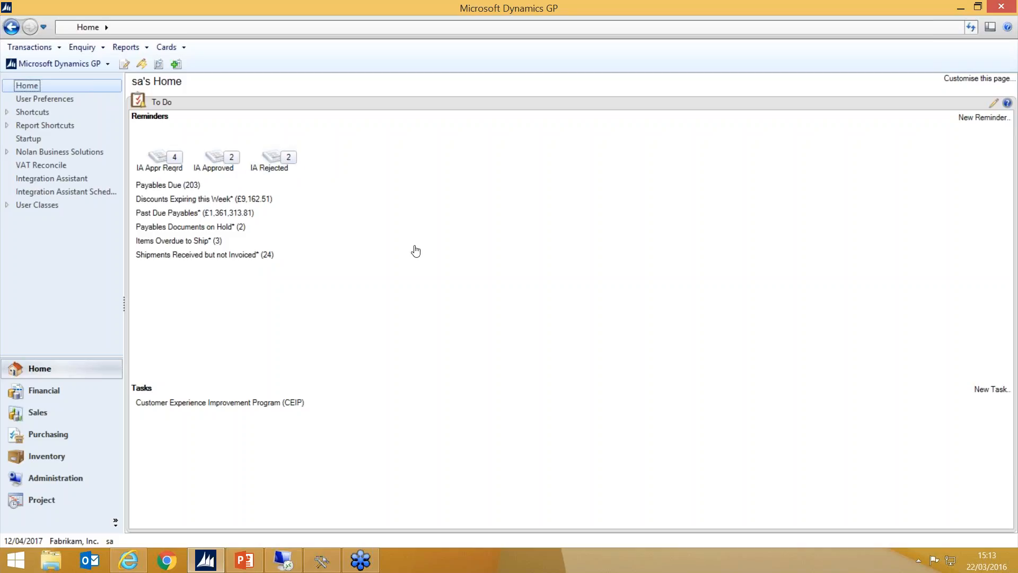
# Start a new payables transaction of type Invoice with the description "BT Utility Bill".
pyautogui.click(61, 436)
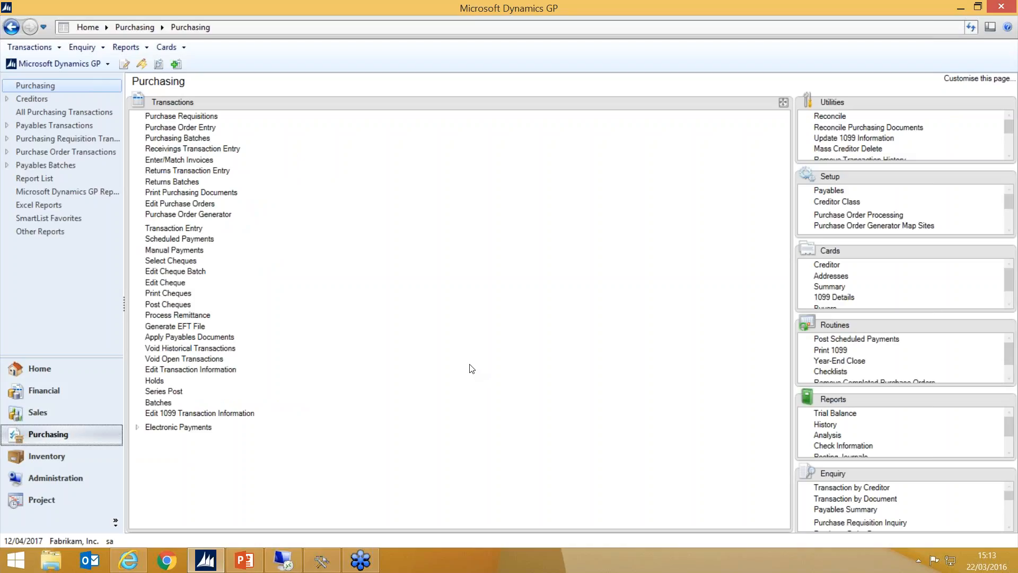
pyautogui.click(175, 228)
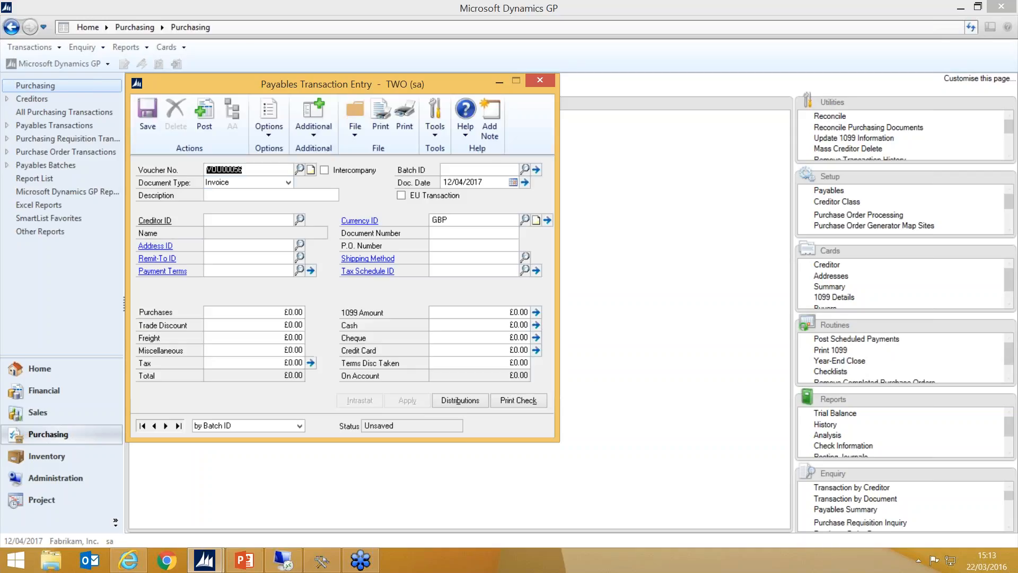
pyautogui.click(256, 168)
pyautogui.press('Tab')
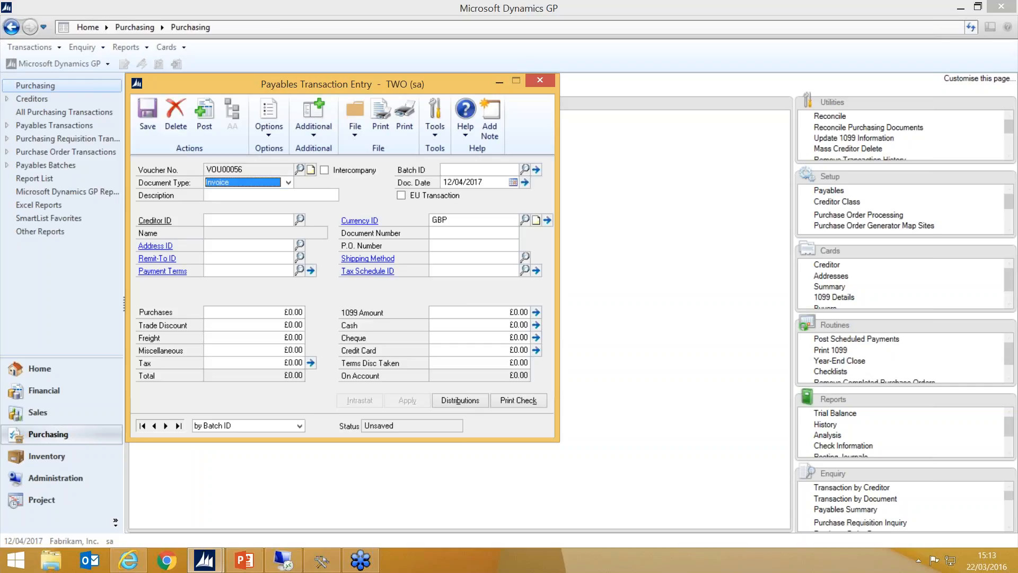
pyautogui.press('Tab')
pyautogui.write('BT')
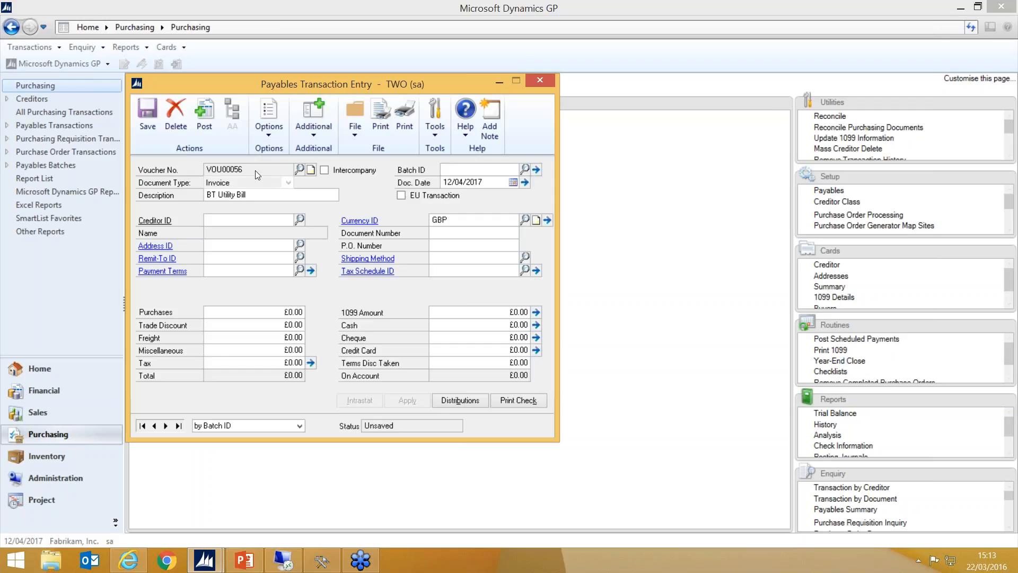
# Assign the invoice to a new batch CS2203, adding and saving the batch with its default settings.
pyautogui.write('CS')
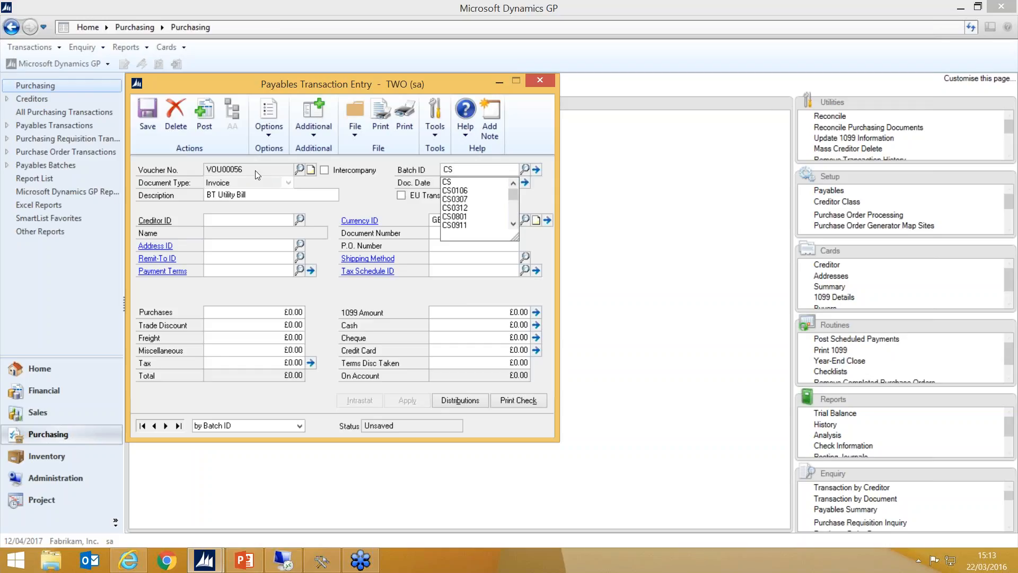
pyautogui.write('2203')
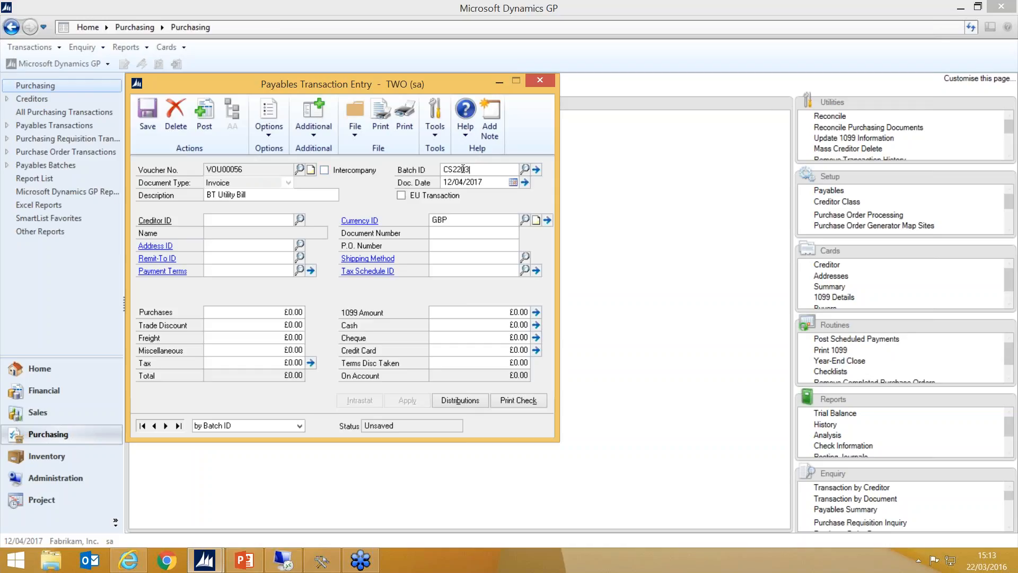
pyautogui.press('Tab')
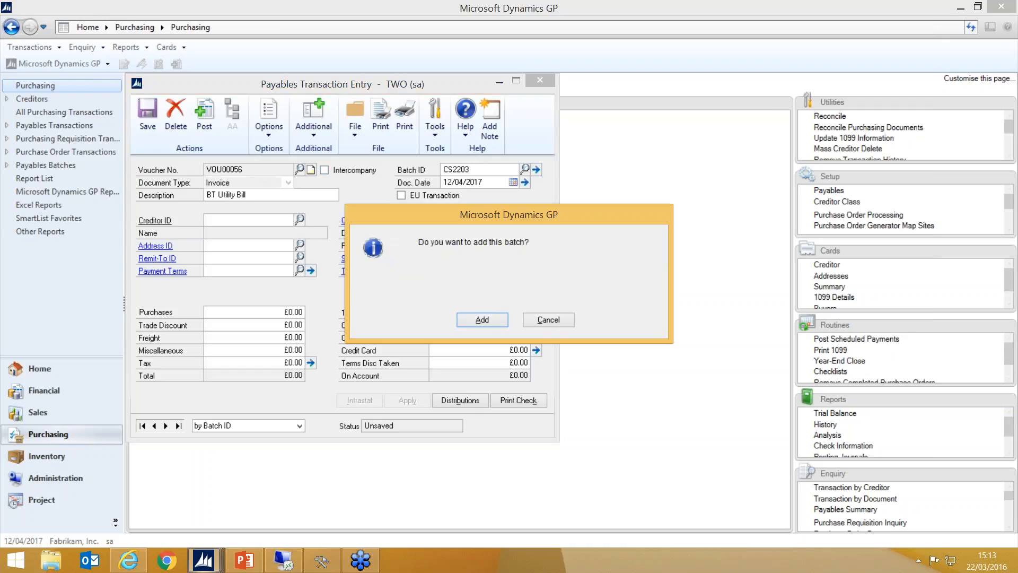
pyautogui.click(487, 319)
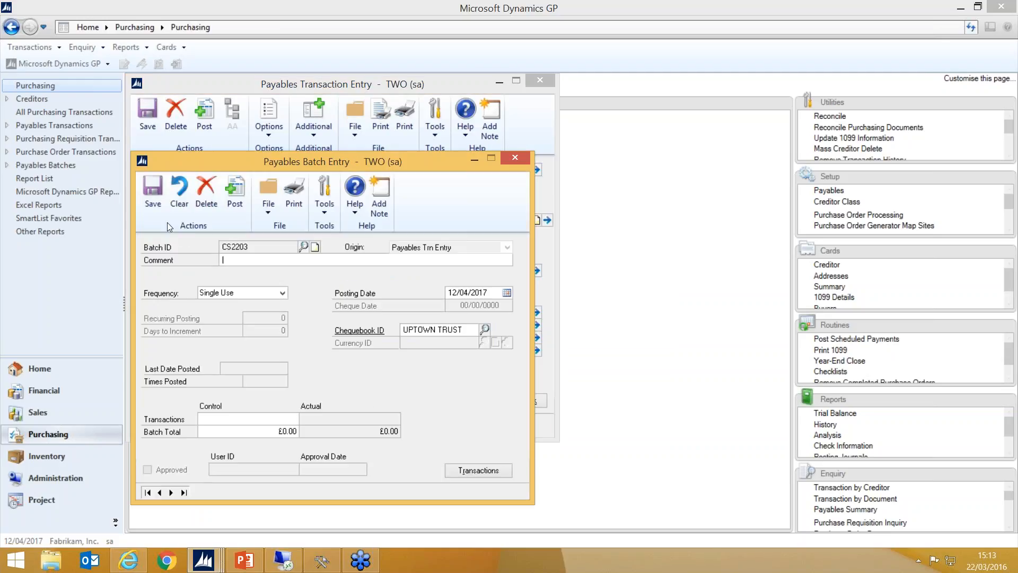
pyautogui.click(152, 194)
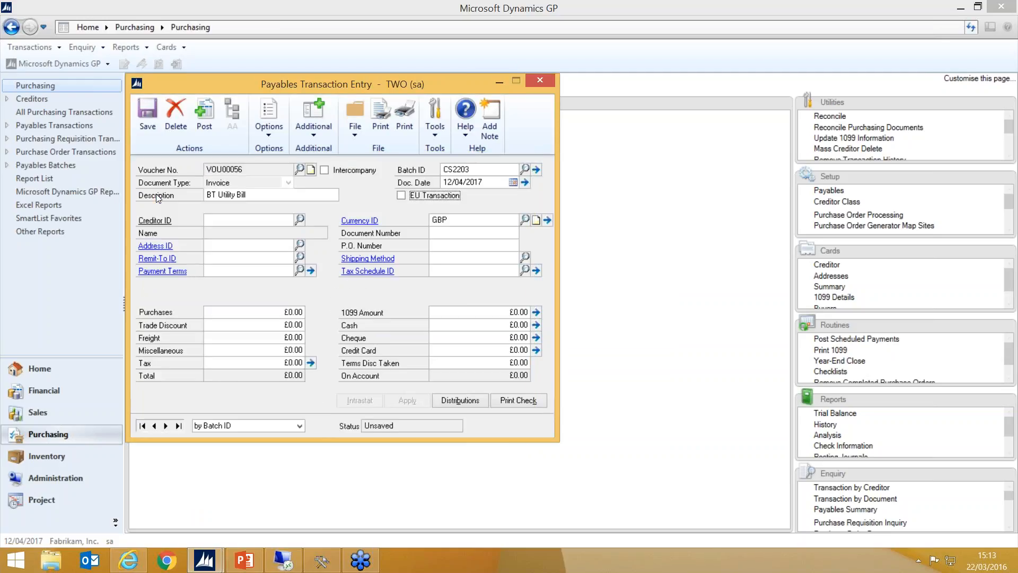
# Choose British Telecom as the invoice's creditor and enter INVBT2203 as the document number.
pyautogui.press('Tab')
pyautogui.write('BRI')
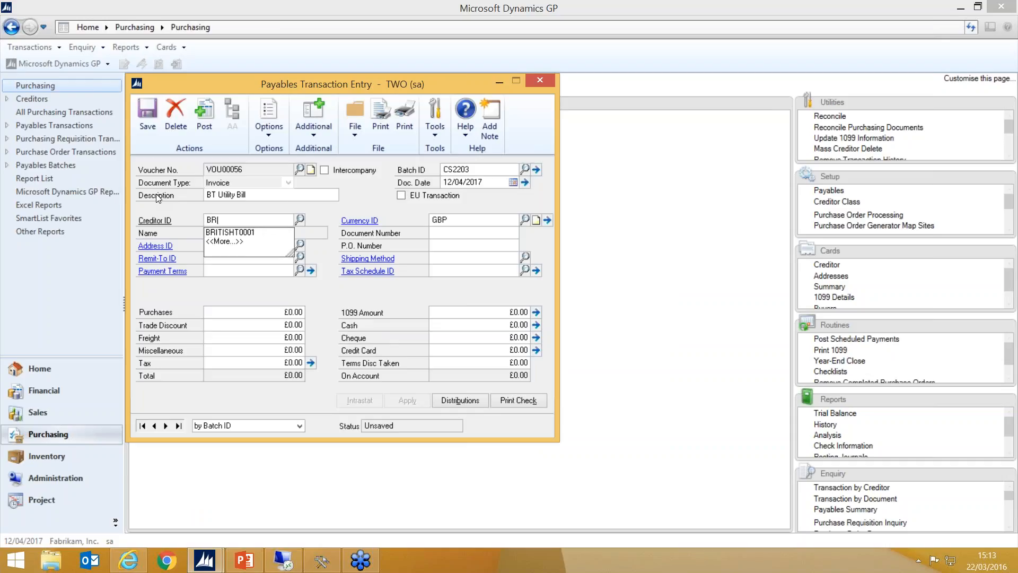
pyautogui.press('Down')
pyautogui.press('Tab')
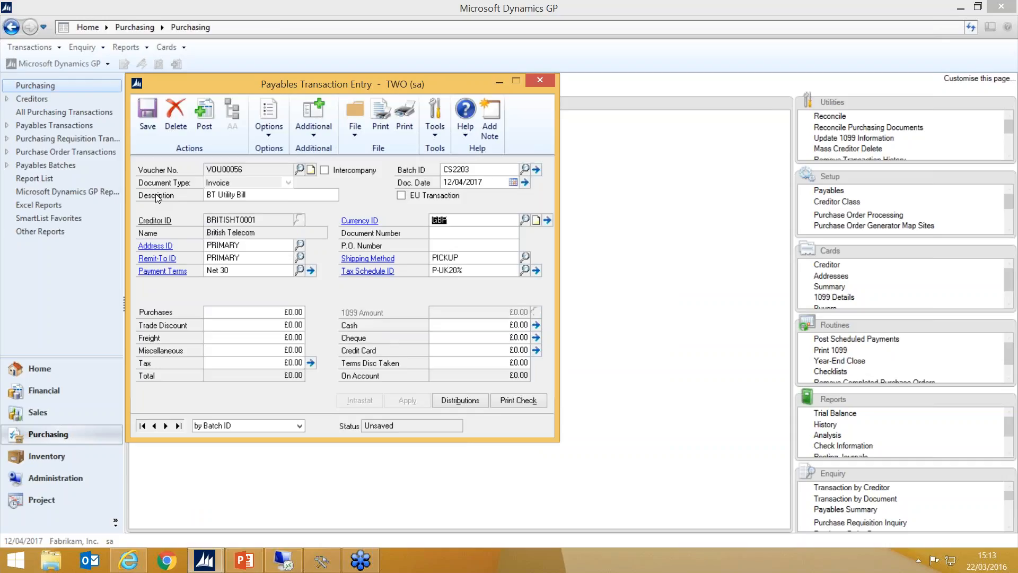
pyautogui.press('Tab')
pyautogui.write('INVBT2203')
# Set the invoice's purchases amount to £230.00 and accept the default discount, freight, miscellaneous and tax amounts.
pyautogui.press('Tab')
pyautogui.press('Tab')
pyautogui.press('Tab')
pyautogui.press('Tab')
pyautogui.write('2.30')
pyautogui.press('Tab')
pyautogui.press('Tab')
pyautogui.press('Tab')
pyautogui.press('Tab')
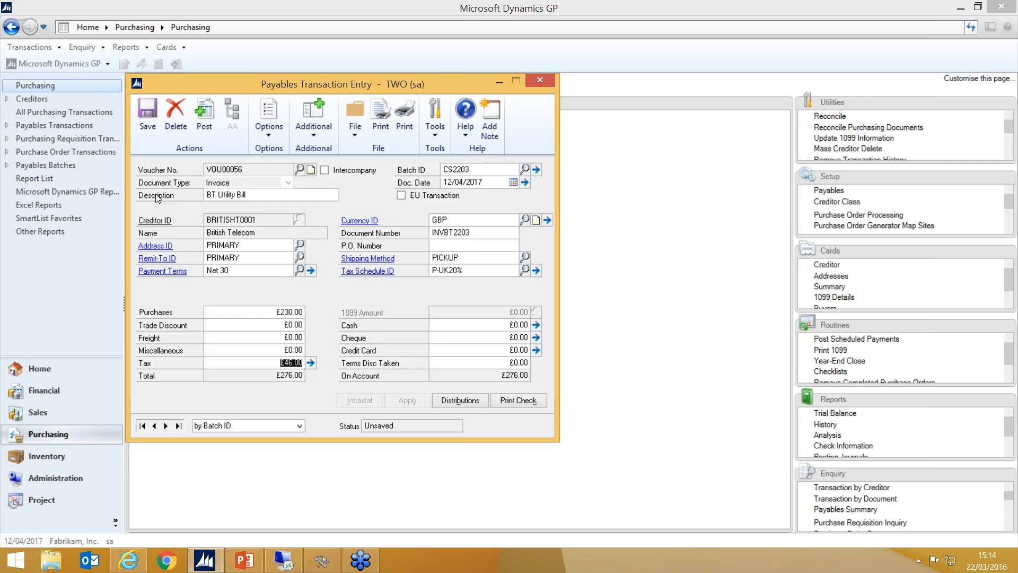
pyautogui.press('Tab')
pyautogui.press('Tab')
pyautogui.press('Tab')
# Review the invoice's account distributions with their account descriptions expanded, and return to the transaction.
pyautogui.click(475, 404)
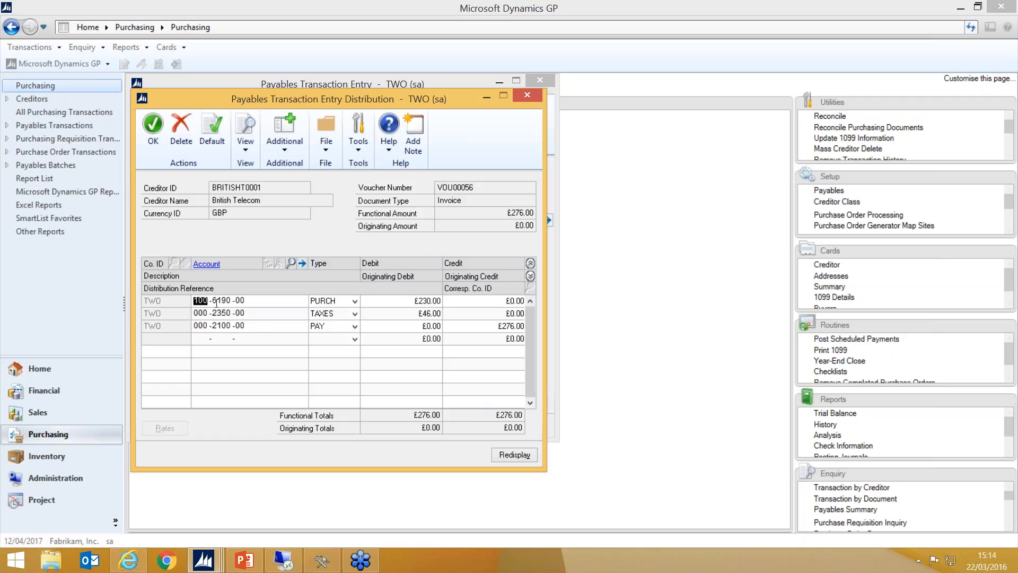
pyautogui.doubleClick(222, 301)
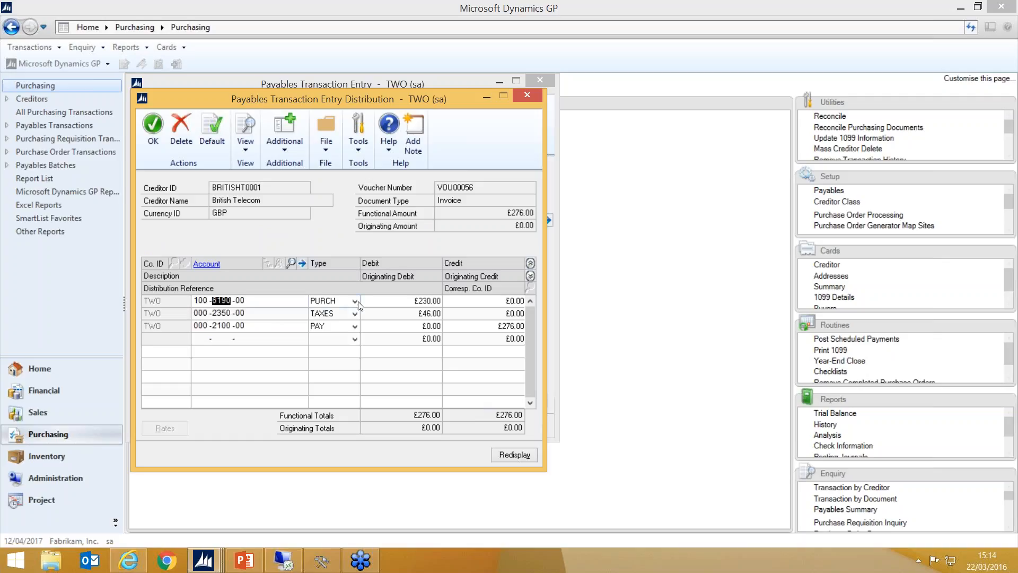
pyautogui.click(531, 275)
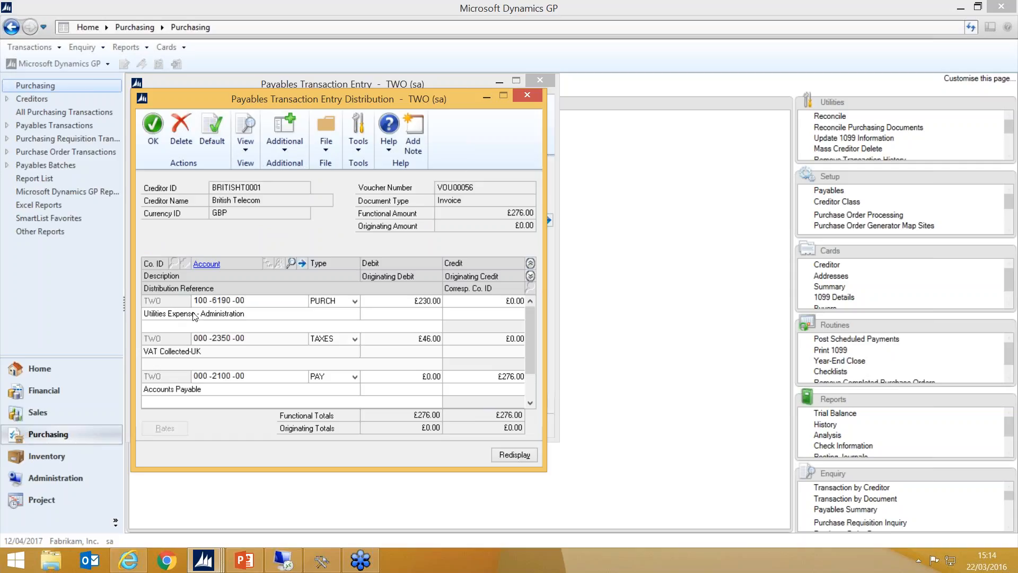
pyautogui.click(528, 95)
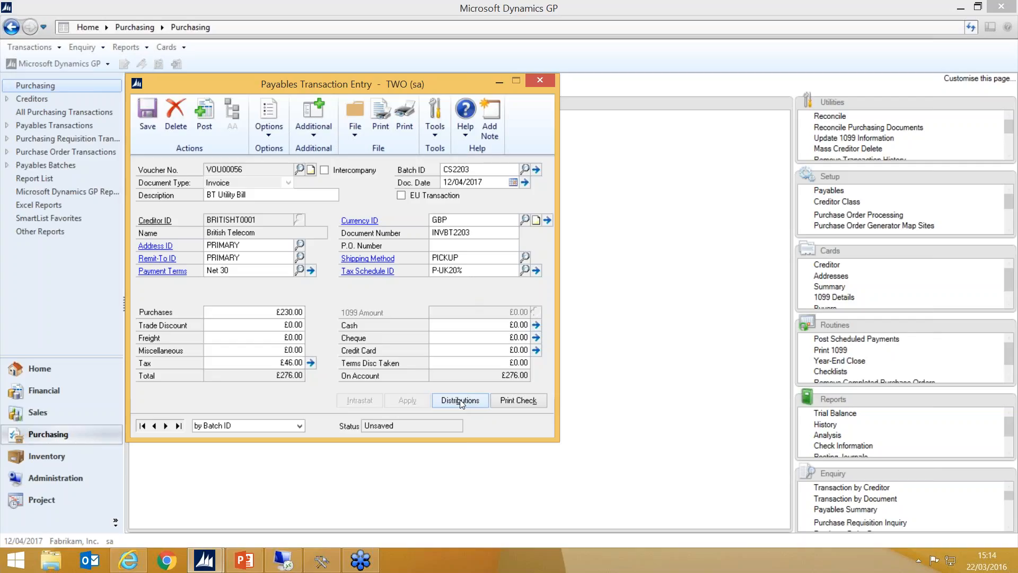
# Open the invoice's eRequest approval details and examine the approval rule and required approver.
pyautogui.click(325, 134)
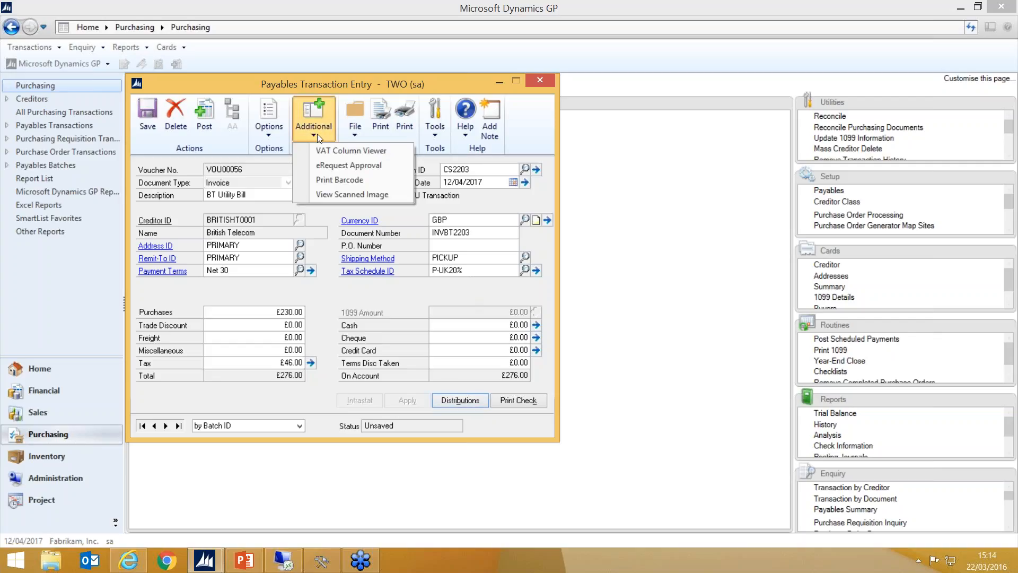
pyautogui.click(367, 165)
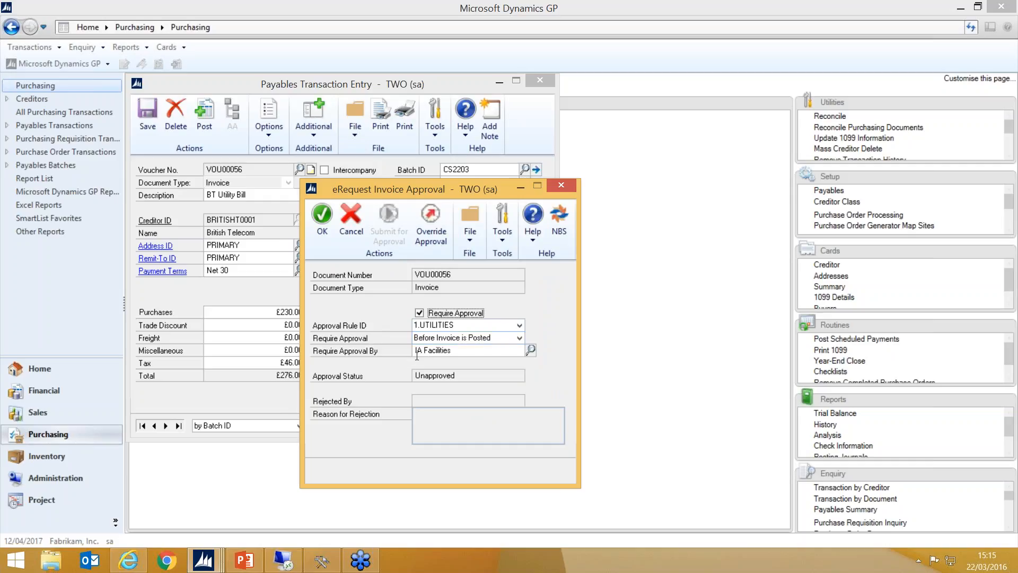
pyautogui.click(454, 350)
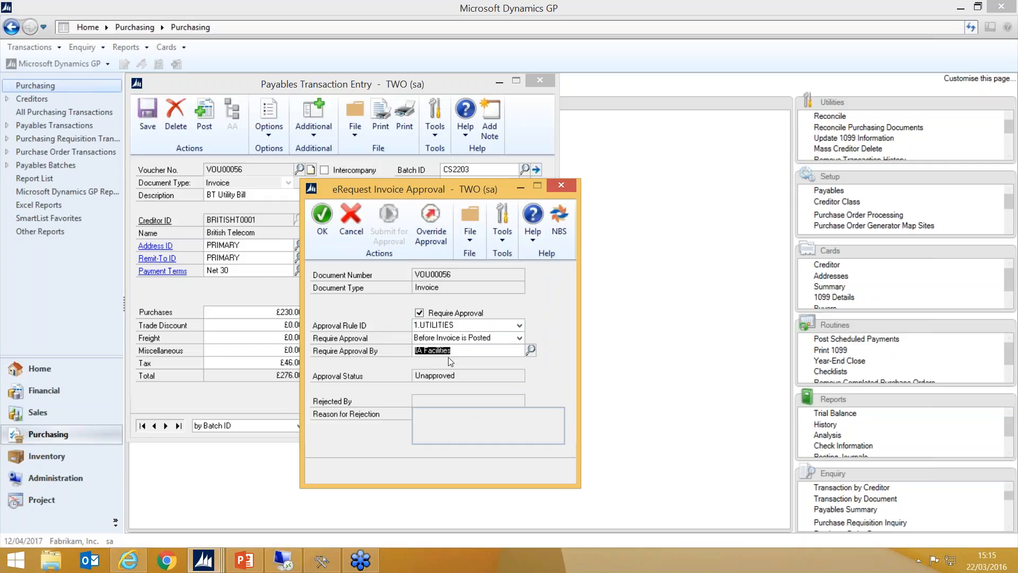
pyautogui.click(463, 354)
# Open the 1.UTILITIES rule in the purchasing eRequest approval rule setup and examine its account segment ranges.
pyautogui.moveTo(902, 176); pyautogui.dragTo(312, 200)
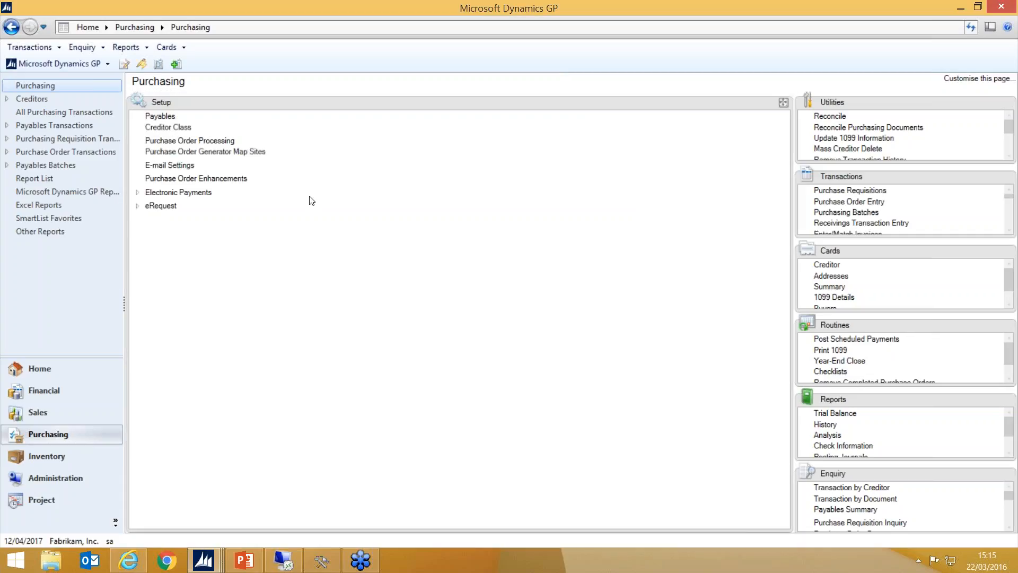
pyautogui.click(171, 206)
pyautogui.click(183, 237)
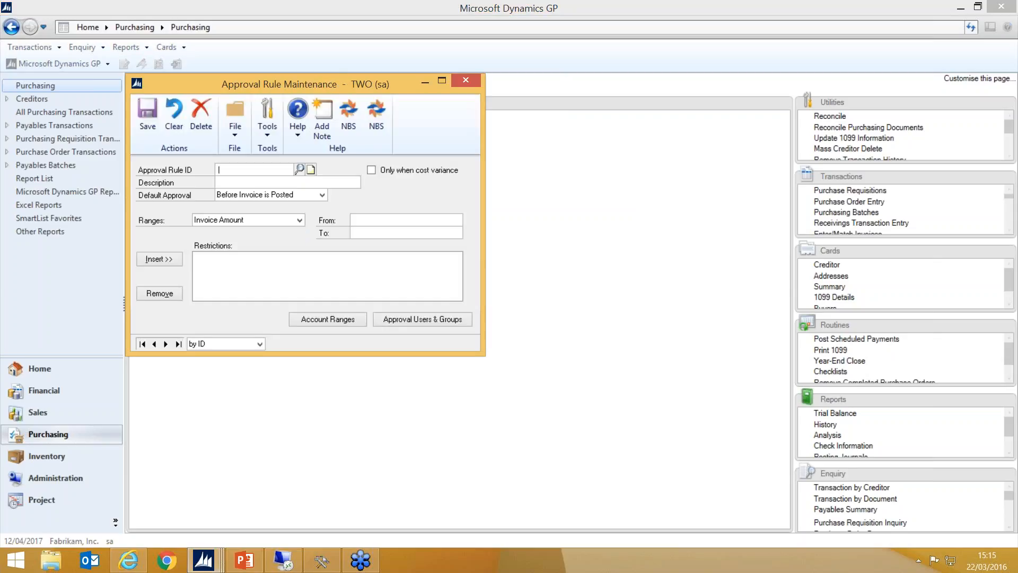
pyautogui.click(299, 169)
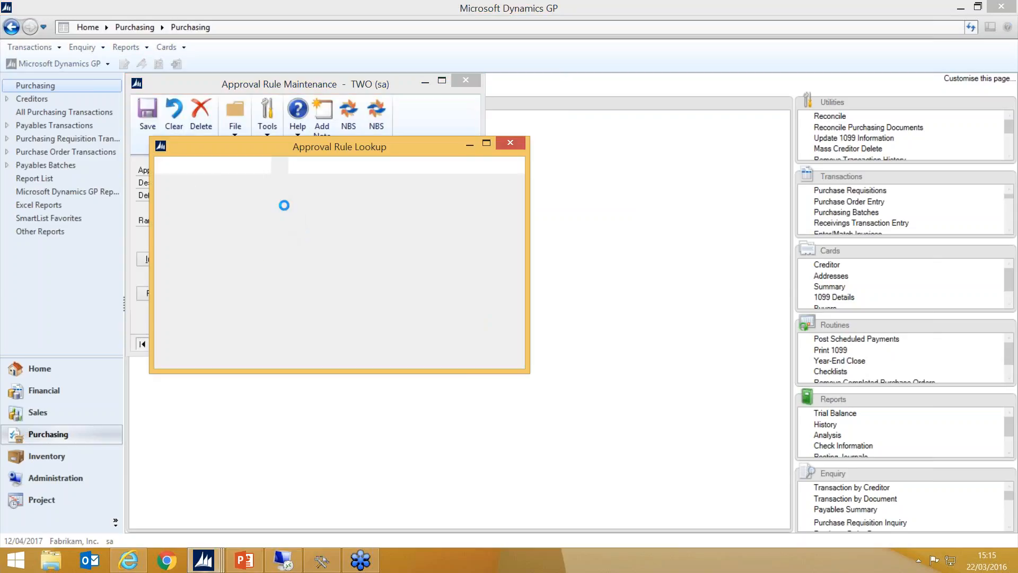
pyautogui.click(218, 312)
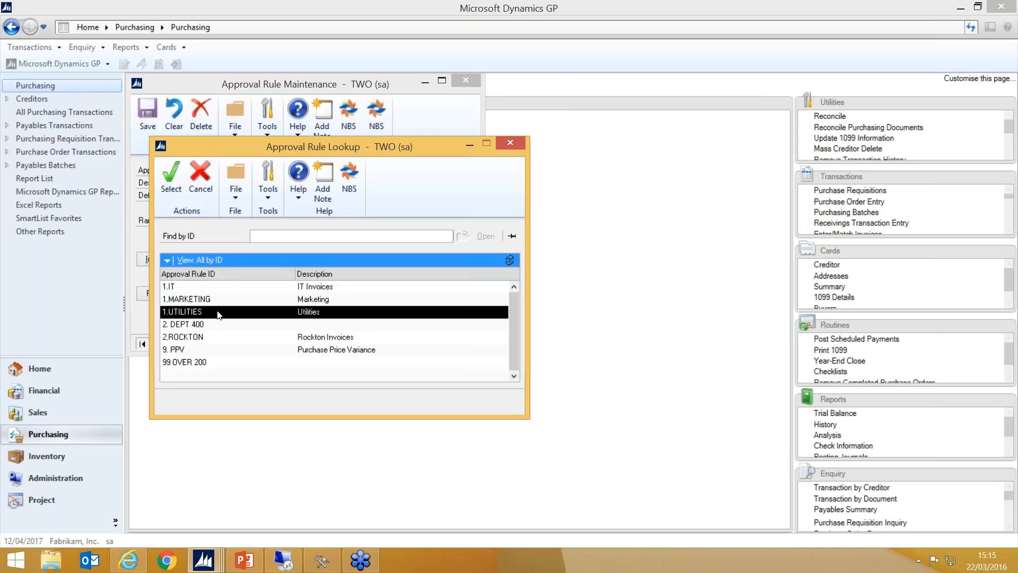
pyautogui.doubleClick(218, 312)
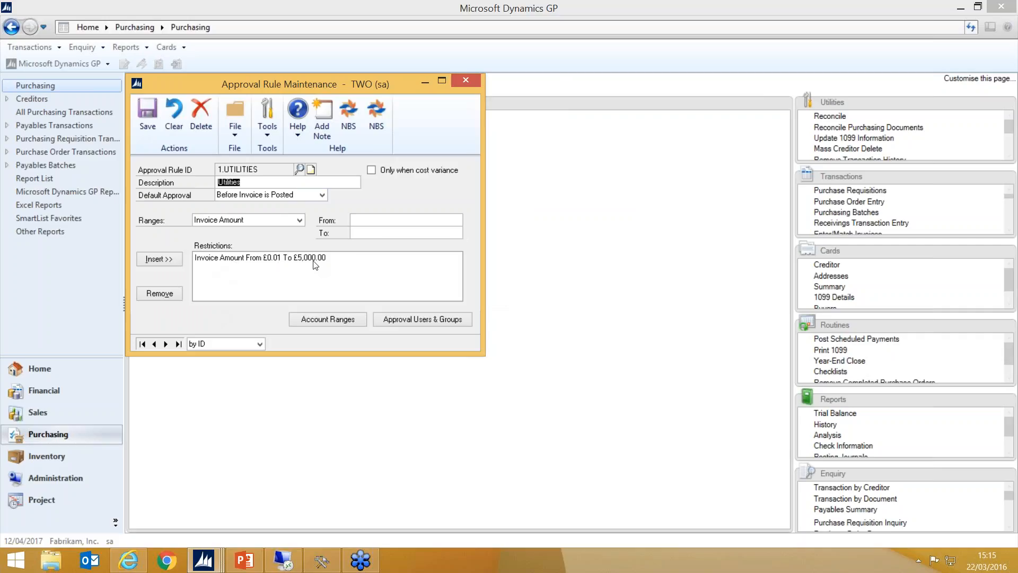
pyautogui.click(326, 320)
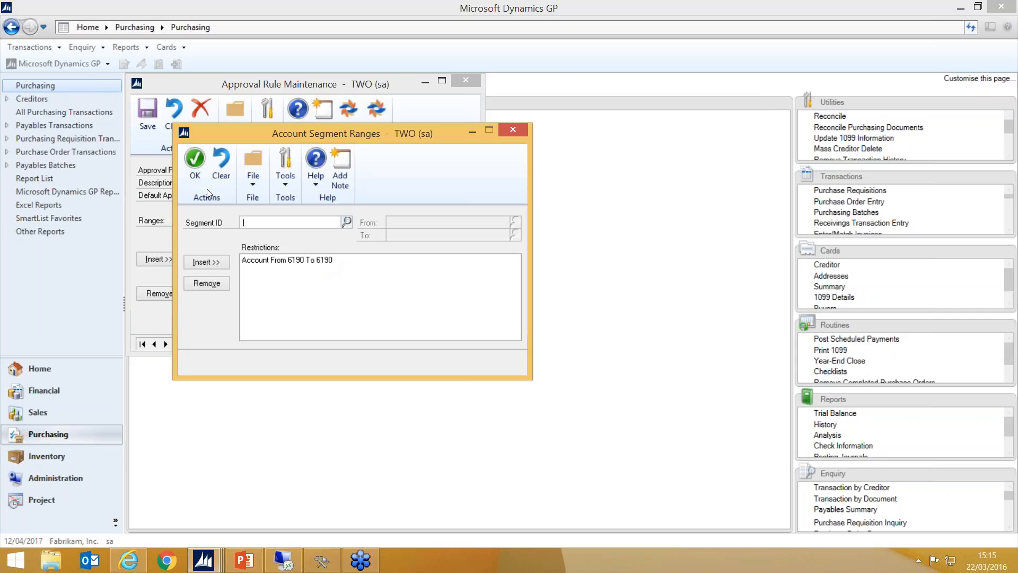
pyautogui.click(199, 161)
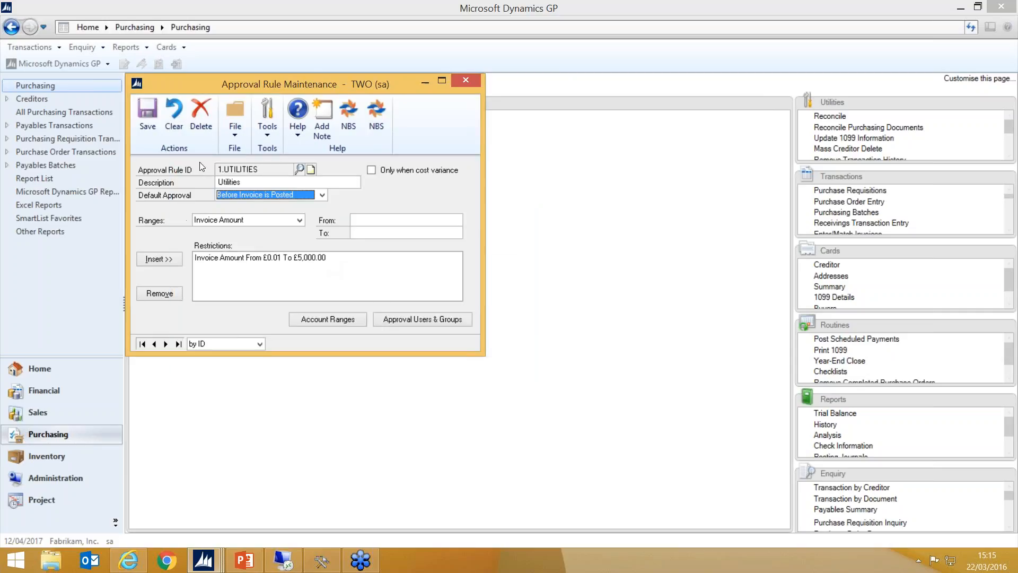
# Examine which users and groups can approve under the 1.UTILITIES rule, and who they report to.
pyautogui.click(433, 320)
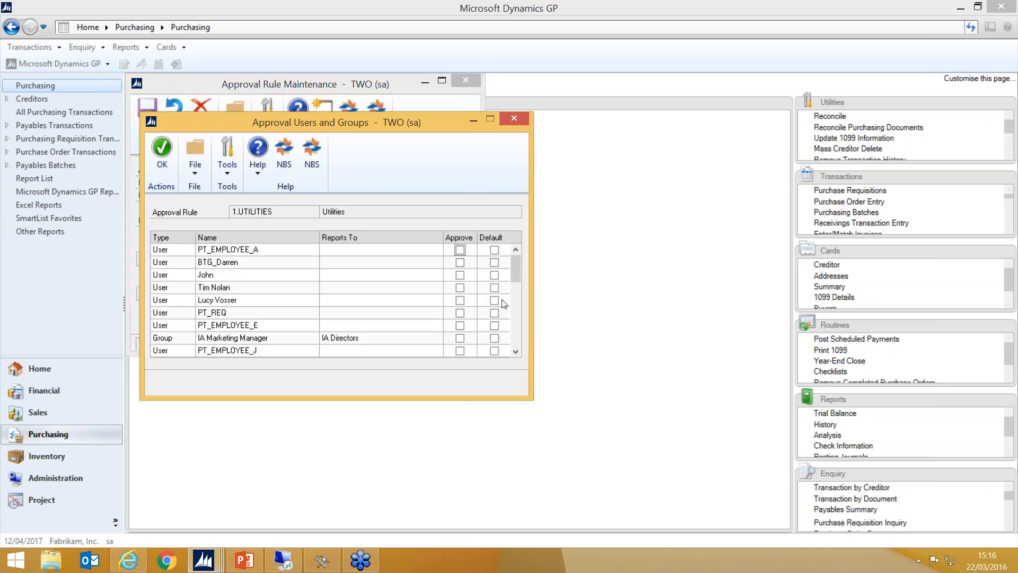
pyautogui.click(514, 301)
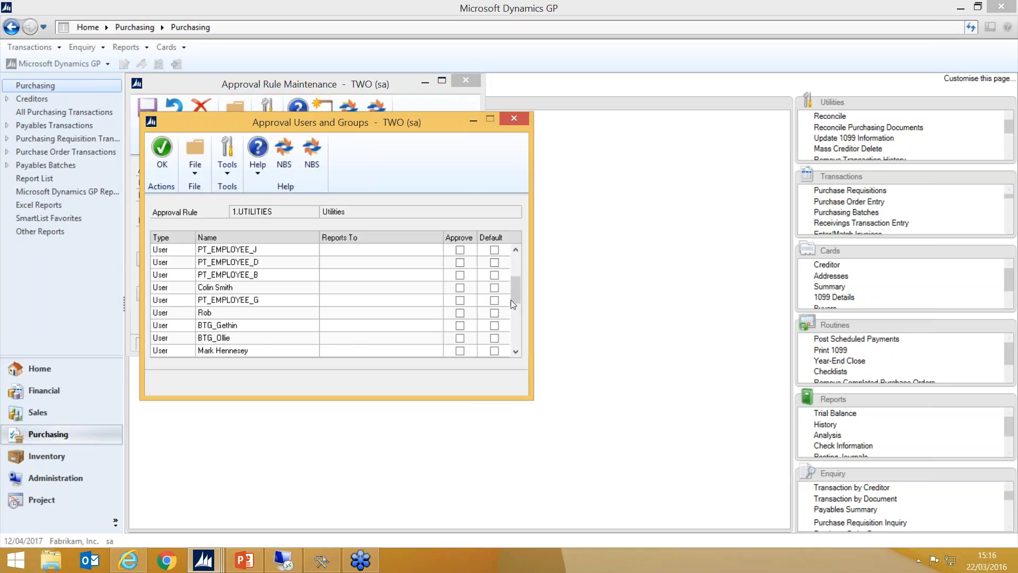
pyautogui.click(516, 352)
pyautogui.click(516, 352)
pyautogui.click(516, 354)
pyautogui.click(516, 353)
pyautogui.click(516, 353)
pyautogui.click(516, 353)
pyautogui.click(516, 353)
pyautogui.click(516, 353)
pyautogui.click(516, 353)
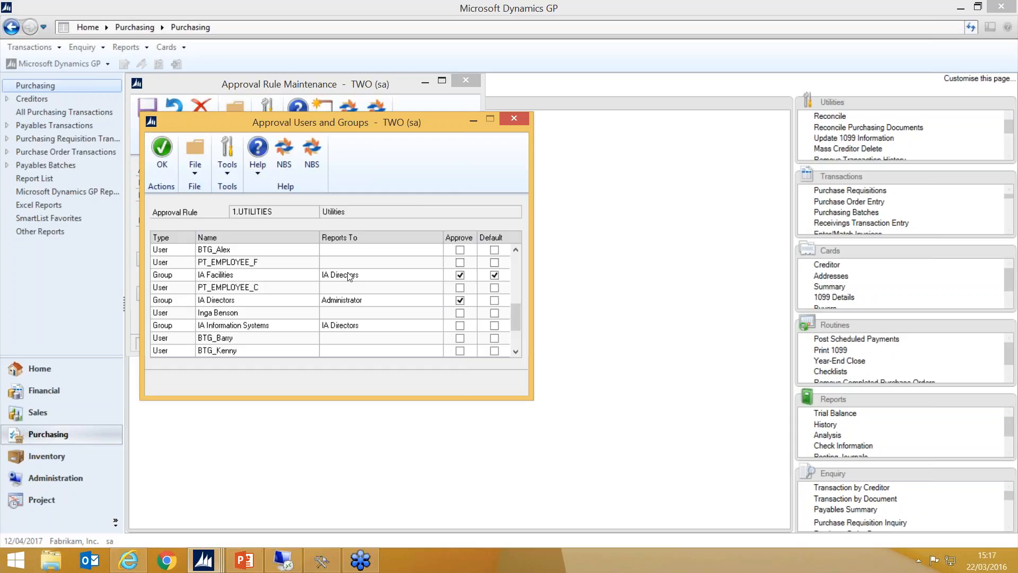
pyautogui.click(504, 122)
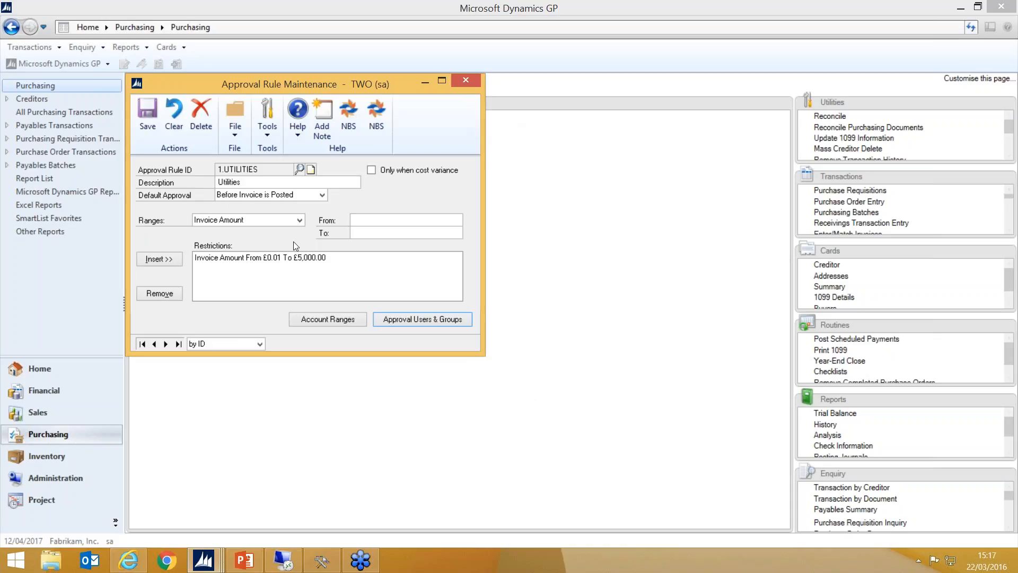
# Load the 1.IT approval rule and examine its invoice amount restriction and account segment ranges.
pyautogui.click(299, 169)
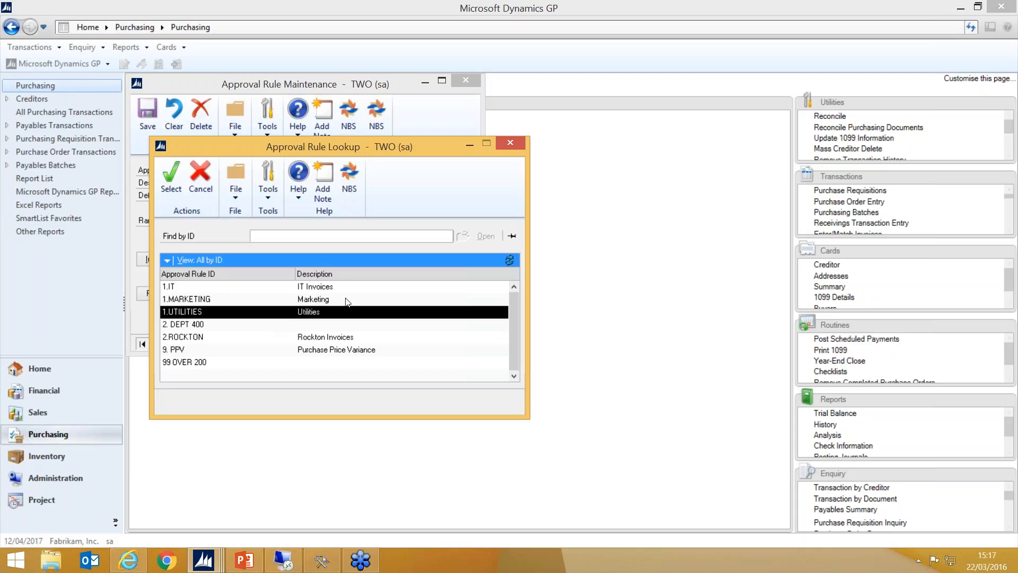
pyautogui.click(168, 291)
pyautogui.doubleClick(212, 292)
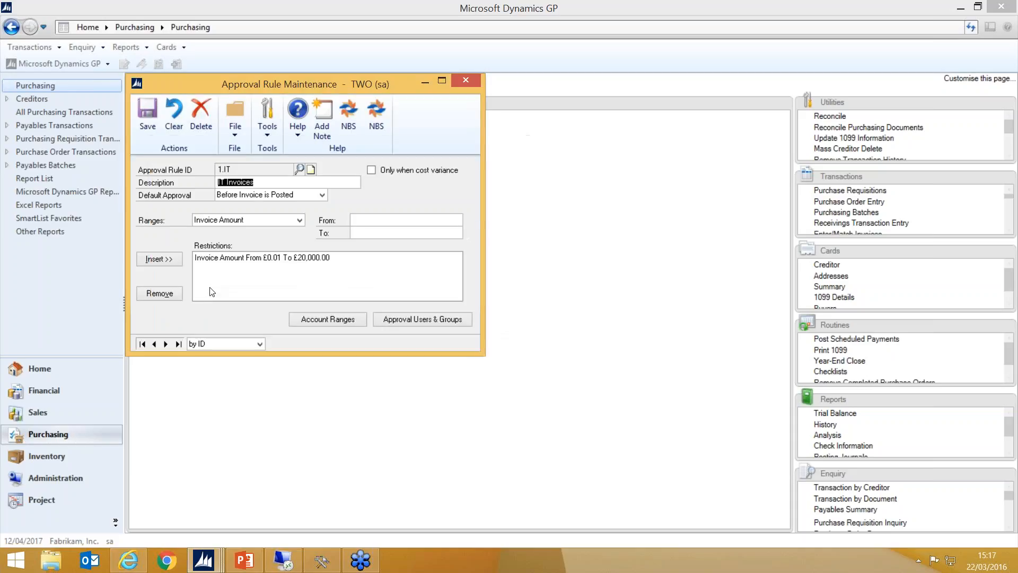
pyautogui.click(296, 260)
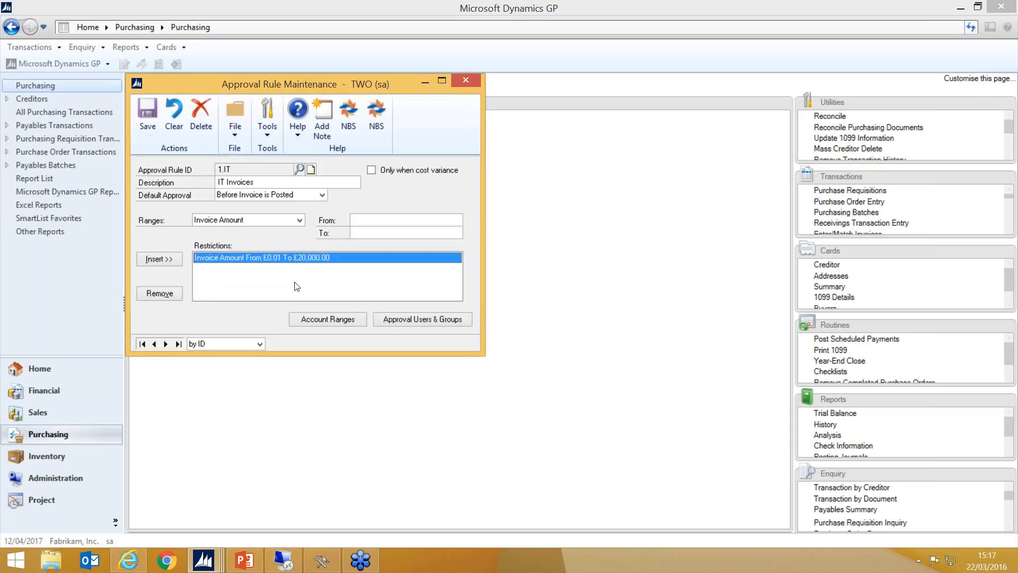
pyautogui.click(323, 319)
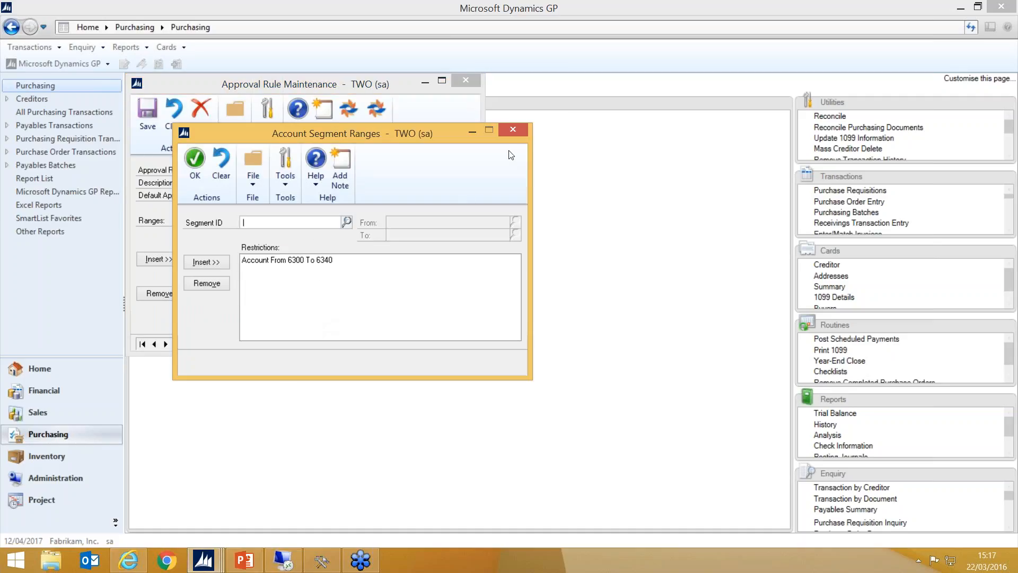
pyautogui.click(511, 131)
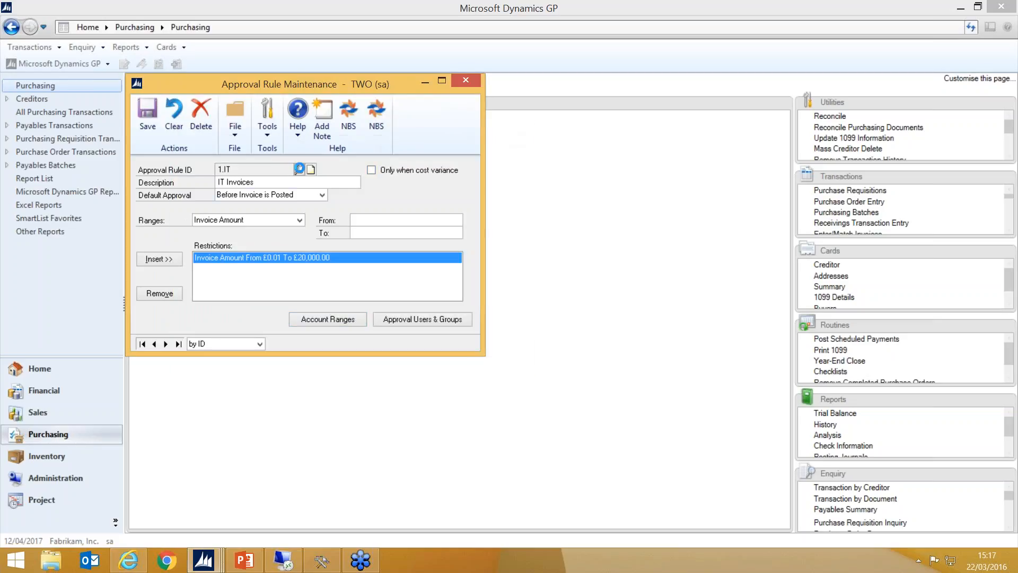
# Load the 2. DEPT 400 approval rule without saving changes to the previous rule, and examine its invoice amount restriction and account segment ranges.
pyautogui.click(299, 169)
pyautogui.click(204, 326)
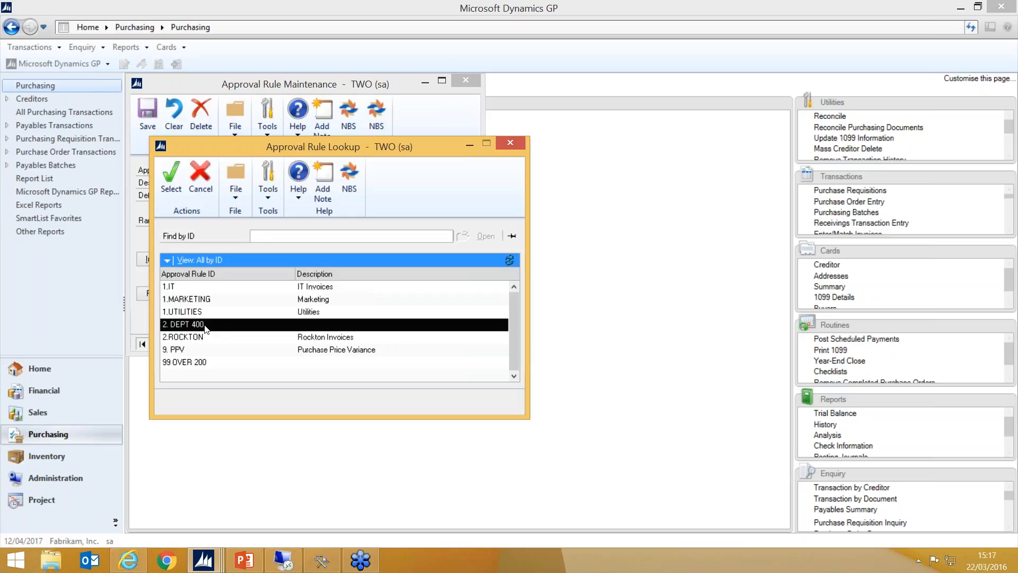
pyautogui.doubleClick(204, 328)
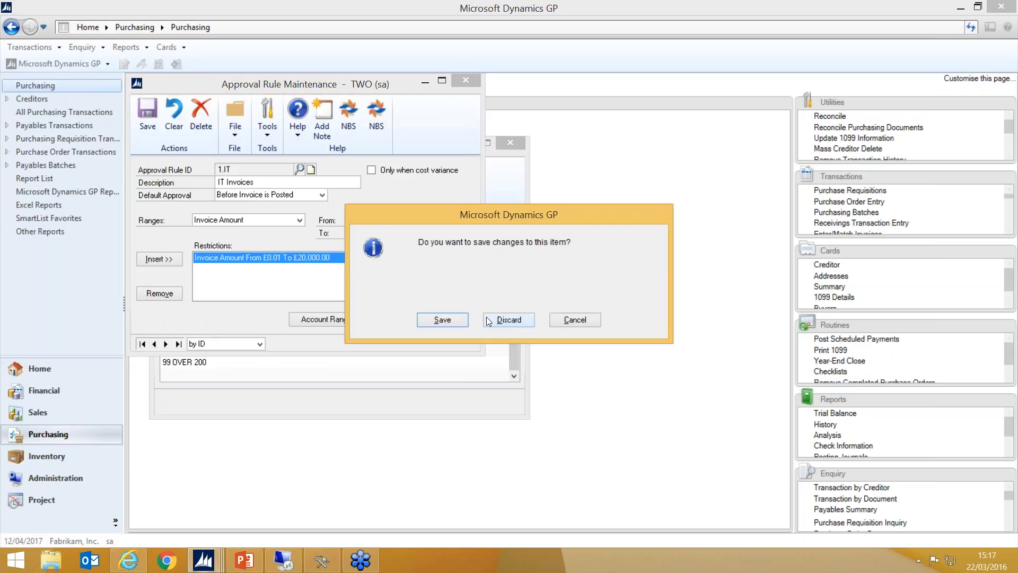
pyautogui.click(514, 321)
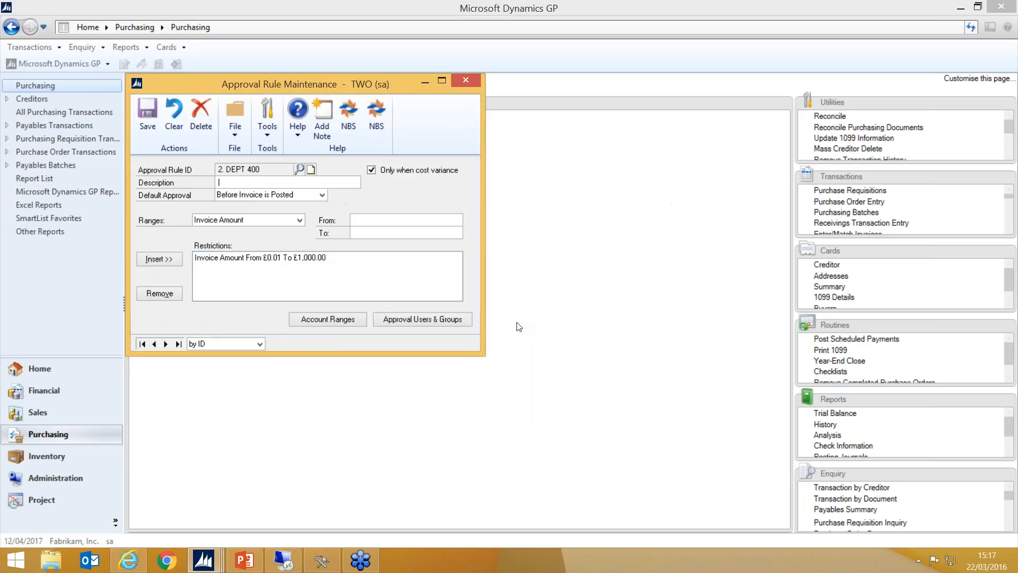
pyautogui.click(304, 260)
pyautogui.click(332, 319)
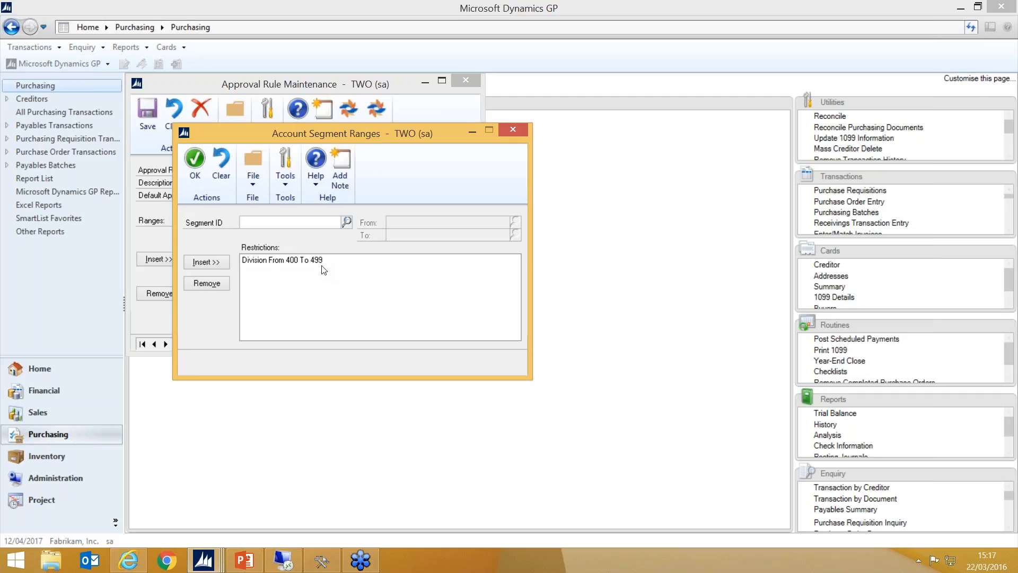
pyautogui.click(510, 130)
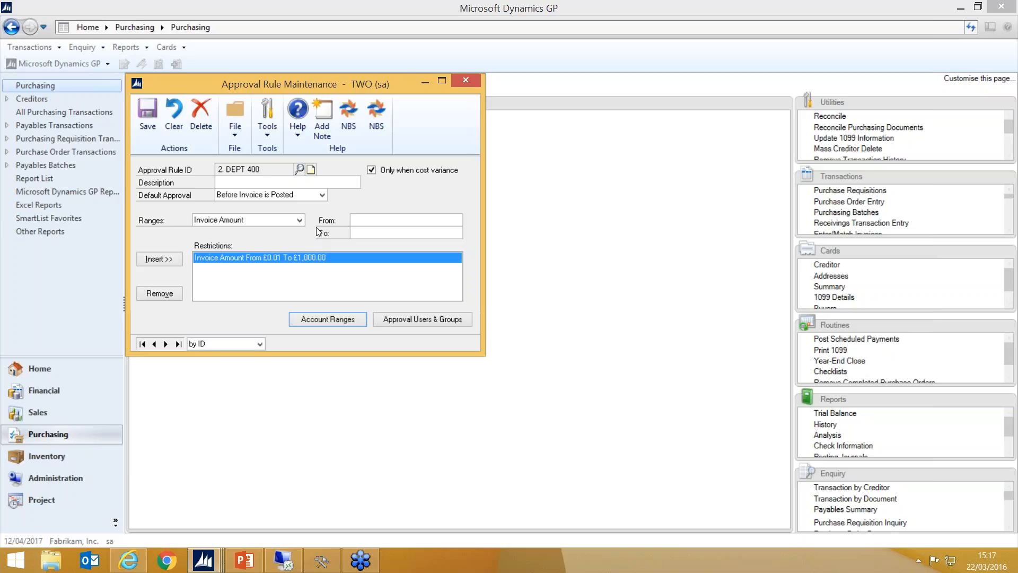
# Examine the range types available for rule restrictions, and close the approval rule setup, discarding any changes.
pyautogui.click(276, 217)
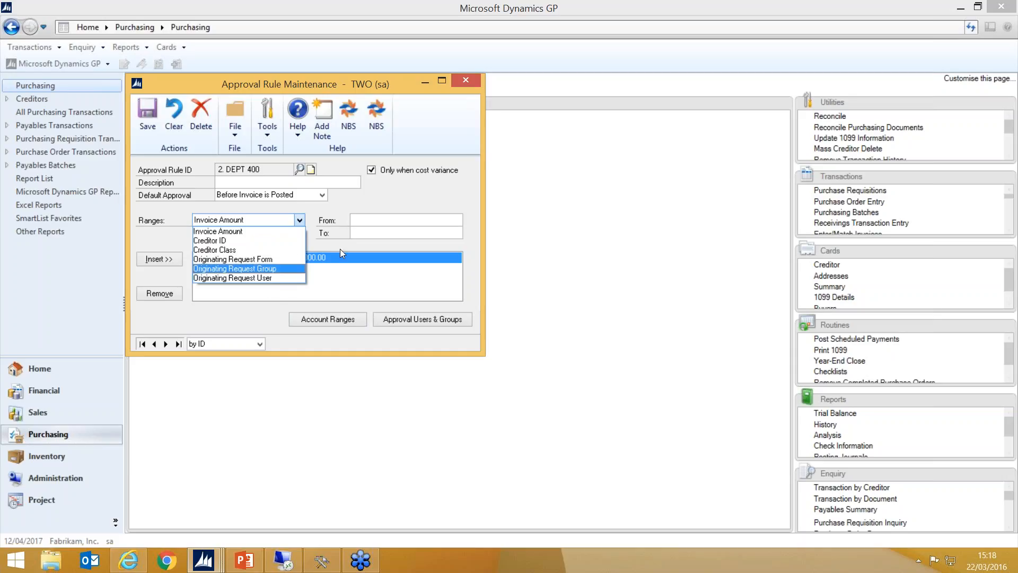
pyautogui.click(397, 204)
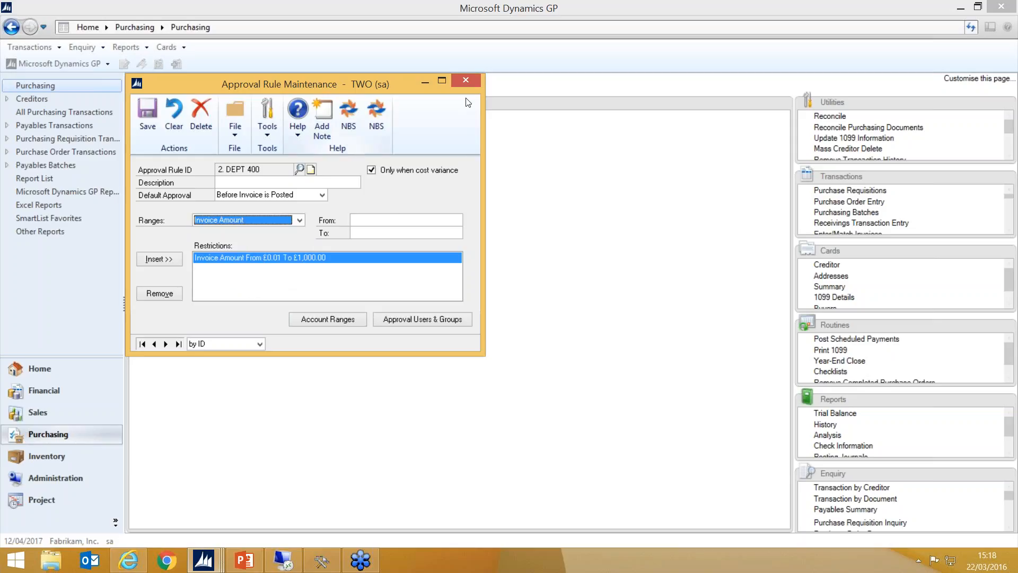
pyautogui.click(465, 79)
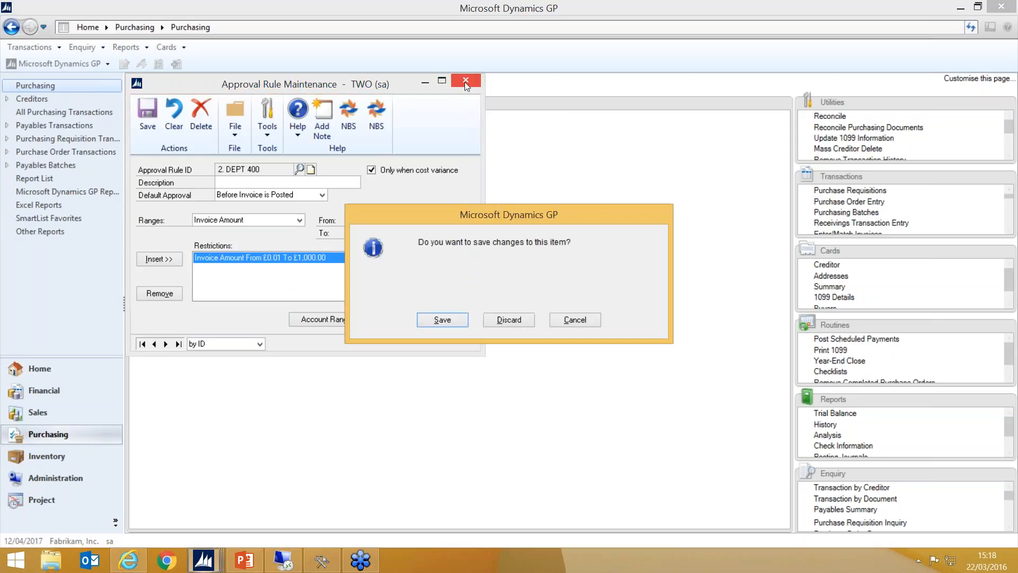
pyautogui.click(509, 320)
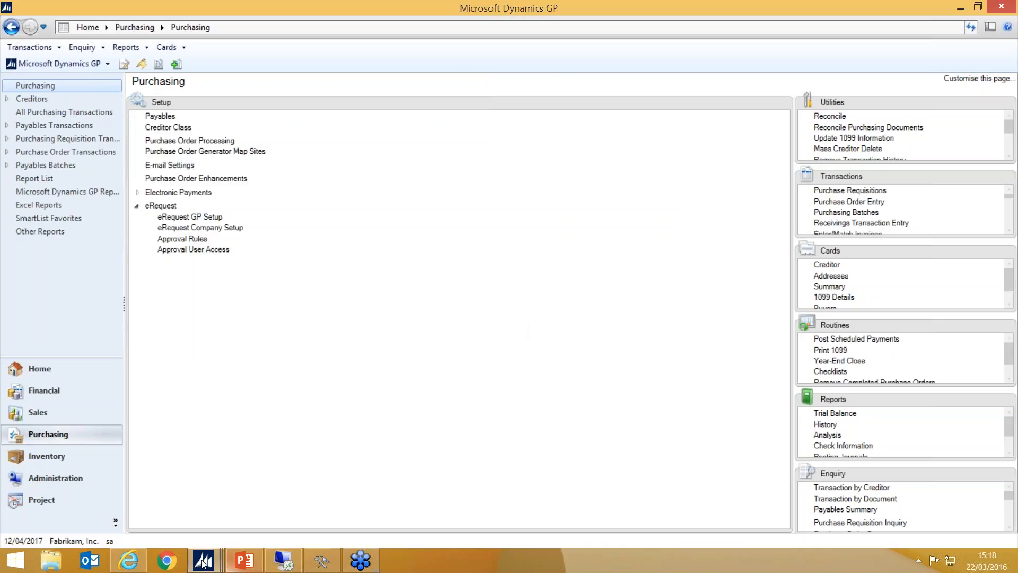
# Accept the invoice's eRequest approval details and return to the British Telecom payables transaction.
pyautogui.moveTo(202, 562)
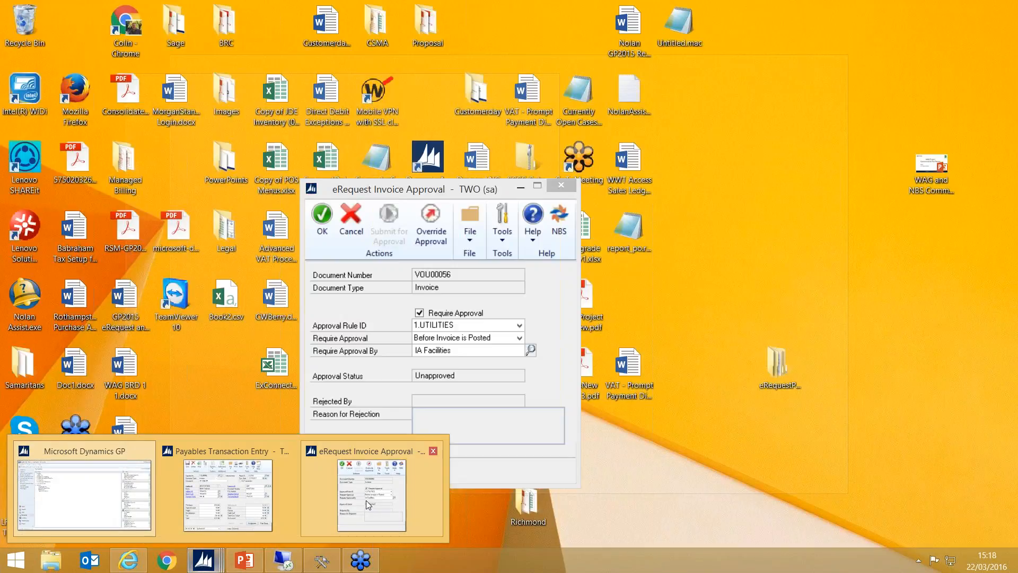
pyautogui.click(366, 500)
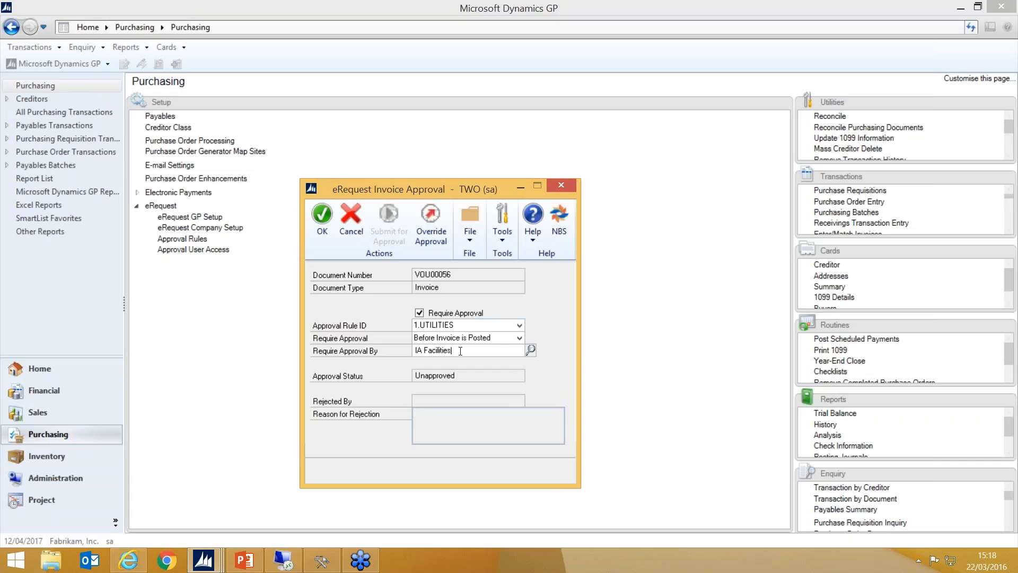
pyautogui.click(322, 218)
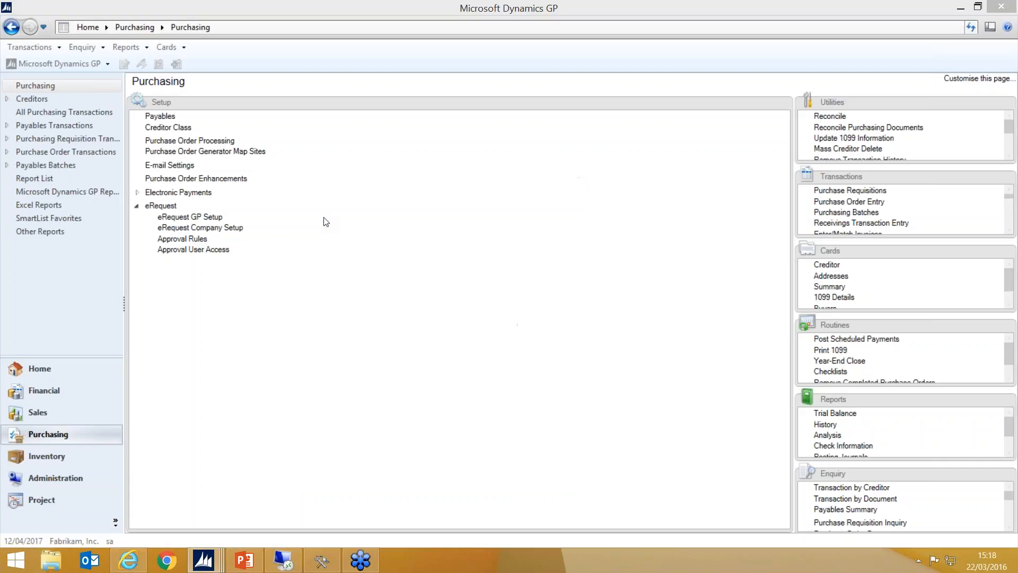
pyautogui.moveTo(197, 566)
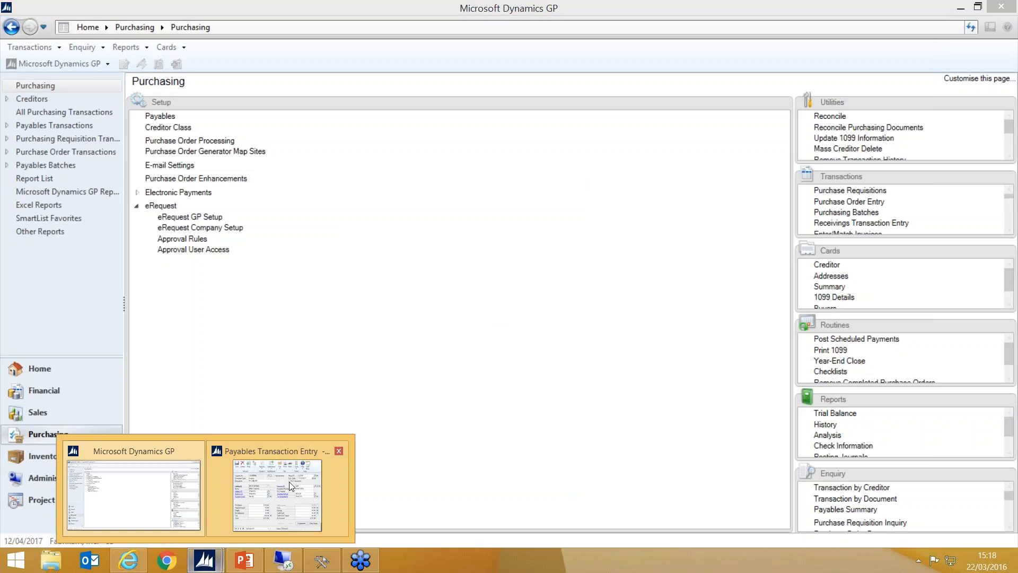
pyautogui.click(289, 481)
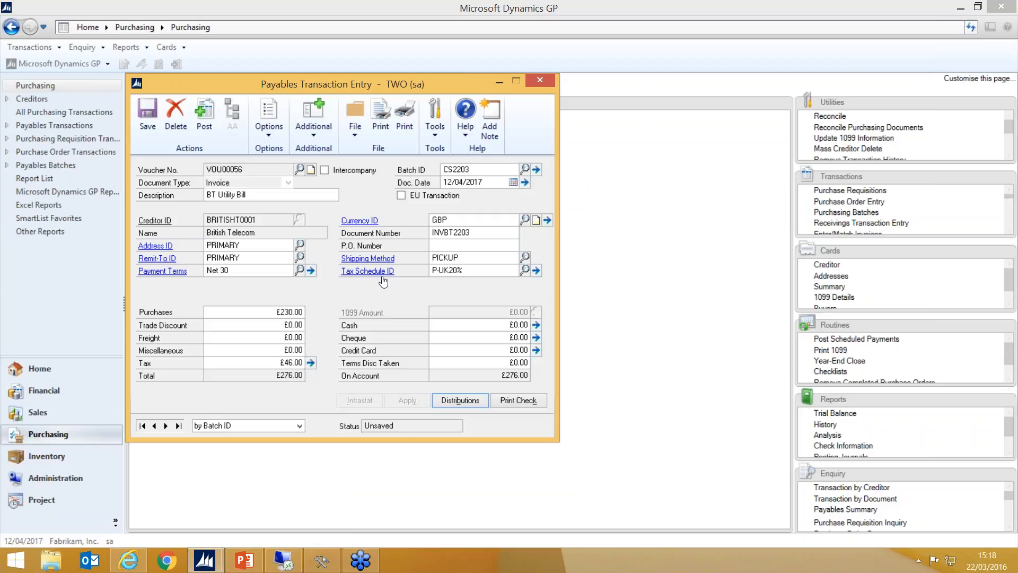
# Print the invoice's barcode to the screen, and close the report preview after viewing it.
pyautogui.click(322, 135)
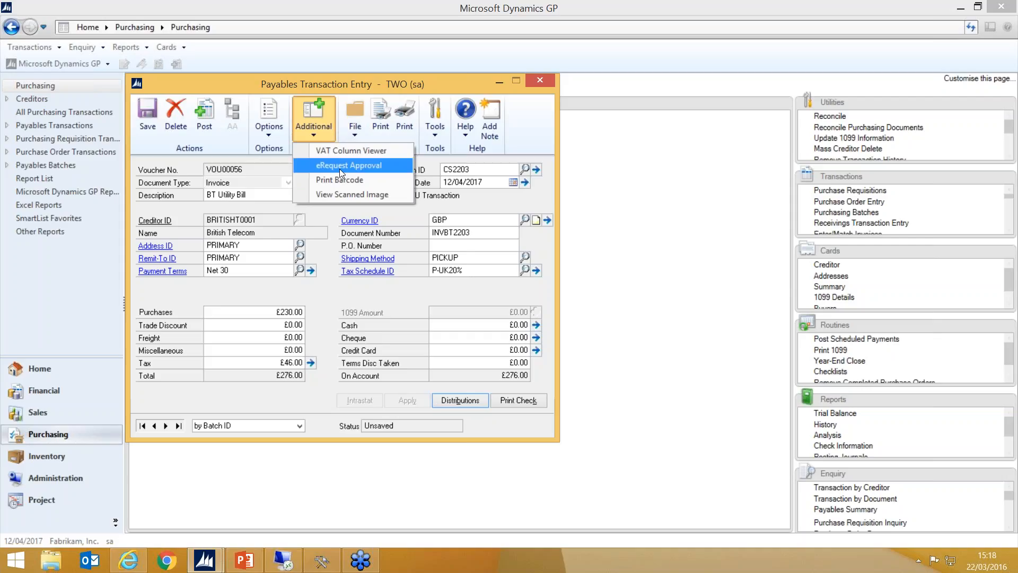
pyautogui.click(350, 180)
pyautogui.click(392, 276)
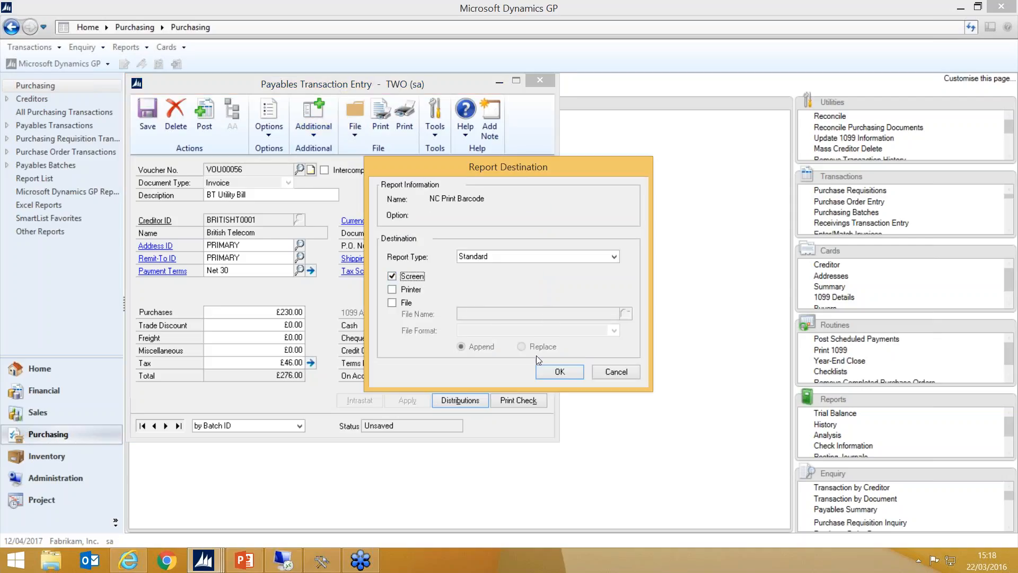
pyautogui.click(581, 372)
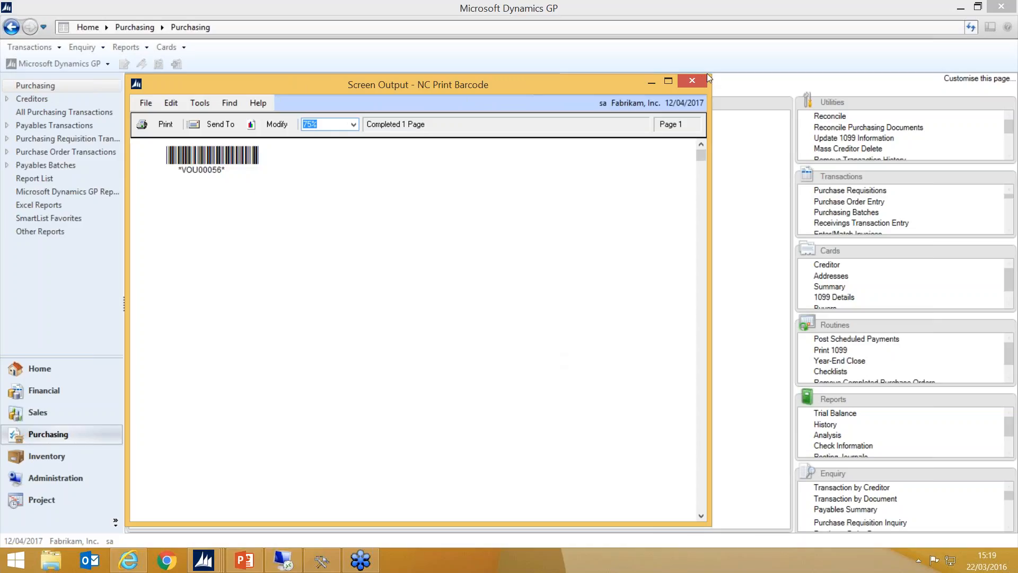
pyautogui.click(693, 80)
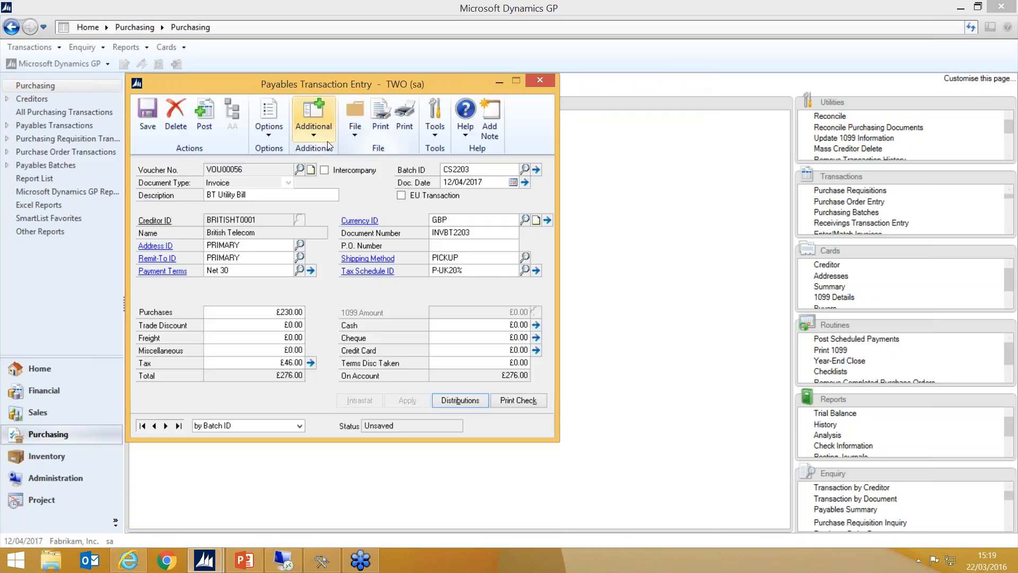
# View the scanned image attached to the British Telecom invoice, dismissing the assistive reading options, and close the image.
pyautogui.click(330, 126)
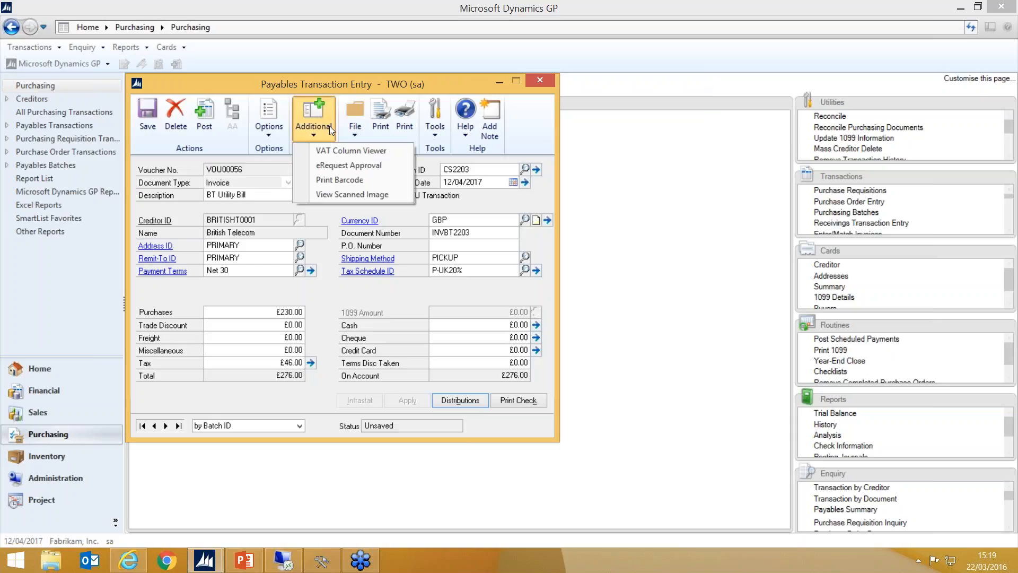
pyautogui.click(366, 194)
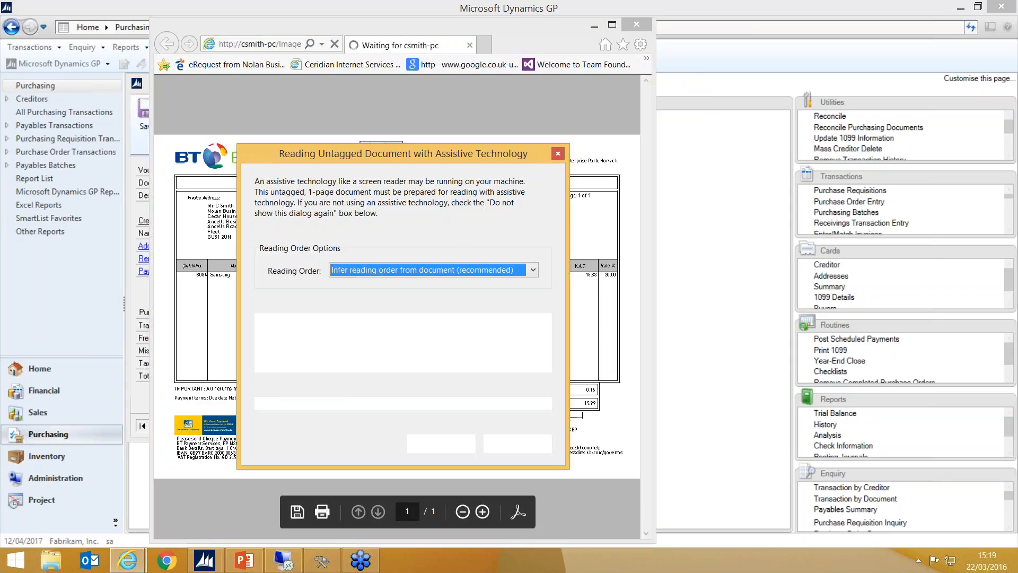
pyautogui.click(558, 155)
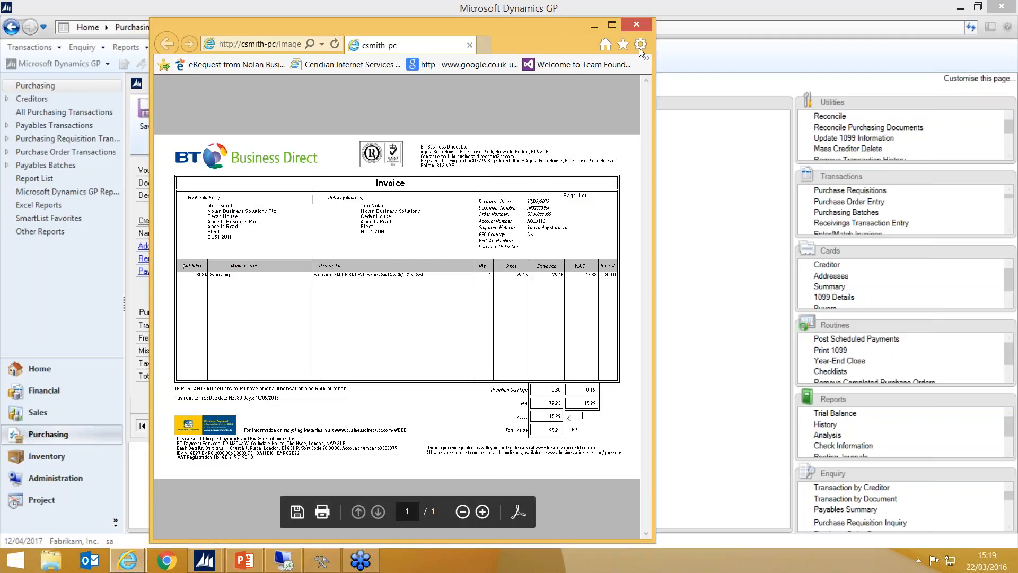
pyautogui.click(638, 24)
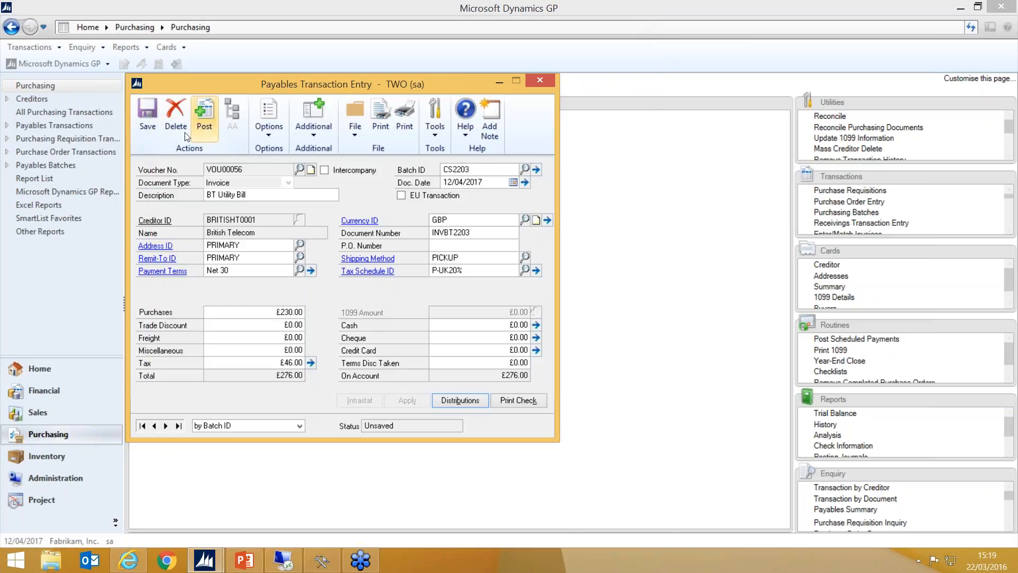
# Save the British Telecom invoice in batch CS2203 and close payables transaction entry.
pyautogui.click(149, 116)
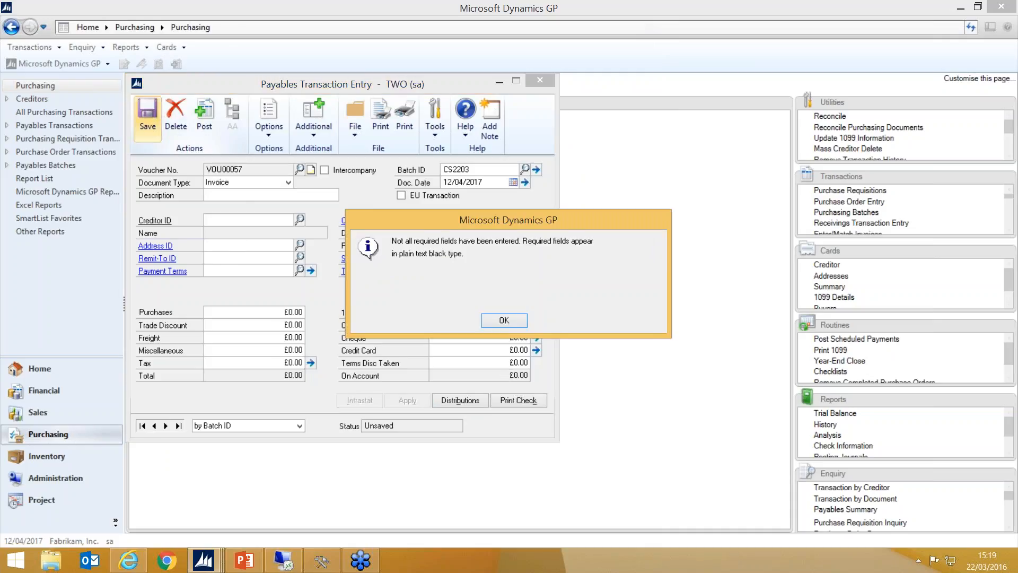
pyautogui.click(504, 320)
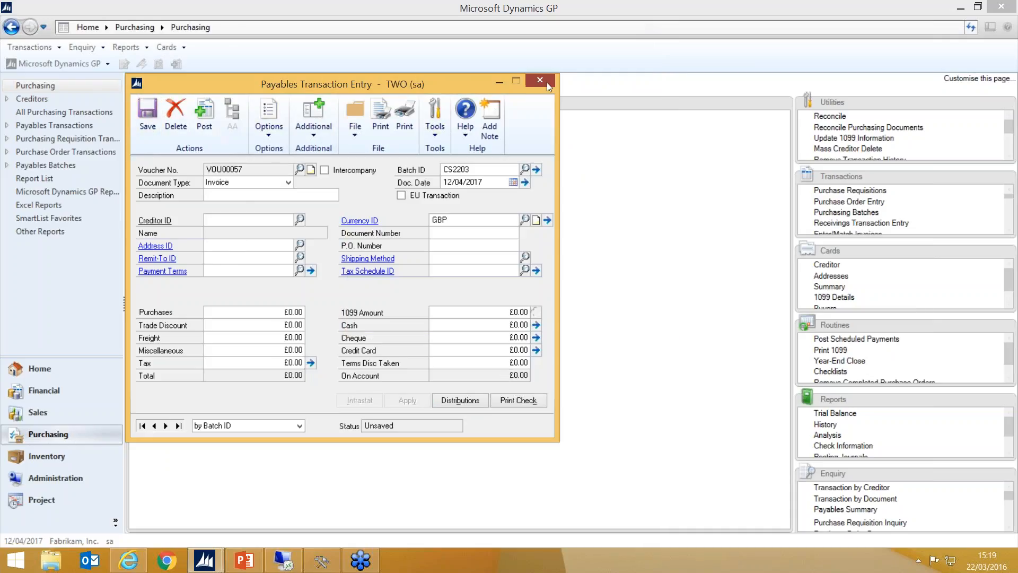
pyautogui.click(544, 81)
# Open the IA Appr Reqrd reminder list from the home page and locate the British Telecom invoice awaiting IA Facilities approval.
pyautogui.click(40, 368)
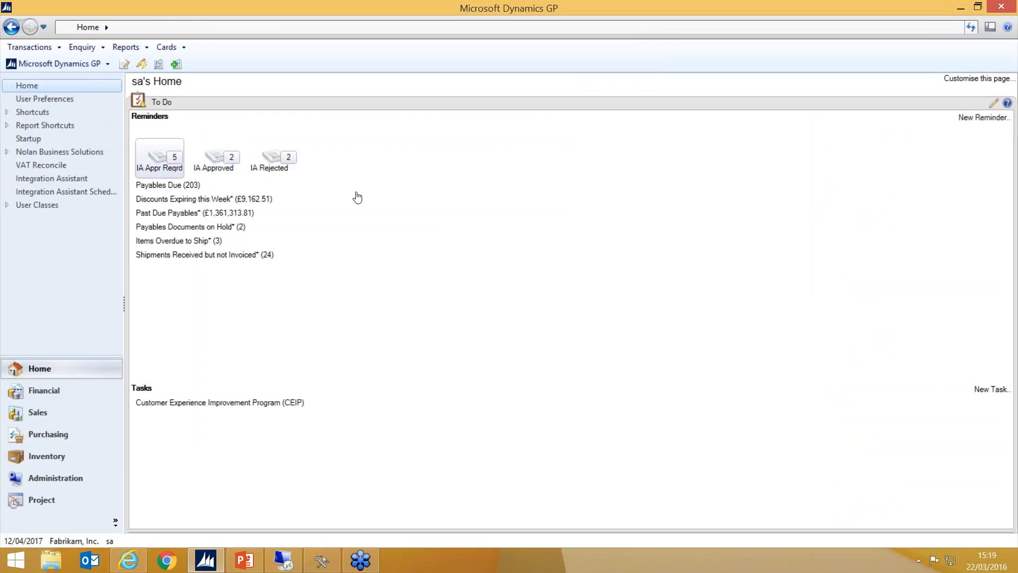
pyautogui.click(166, 160)
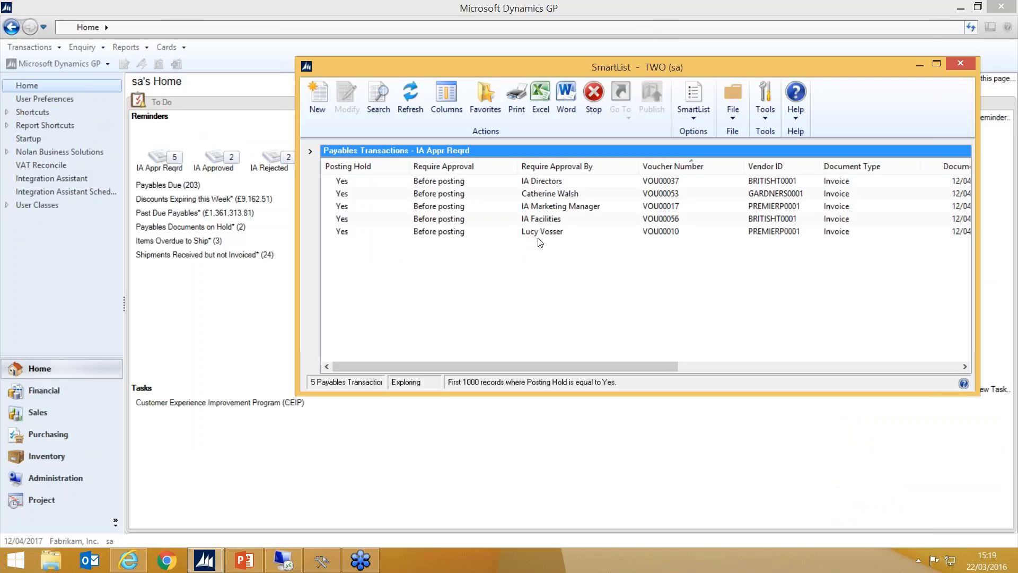
pyautogui.click(678, 219)
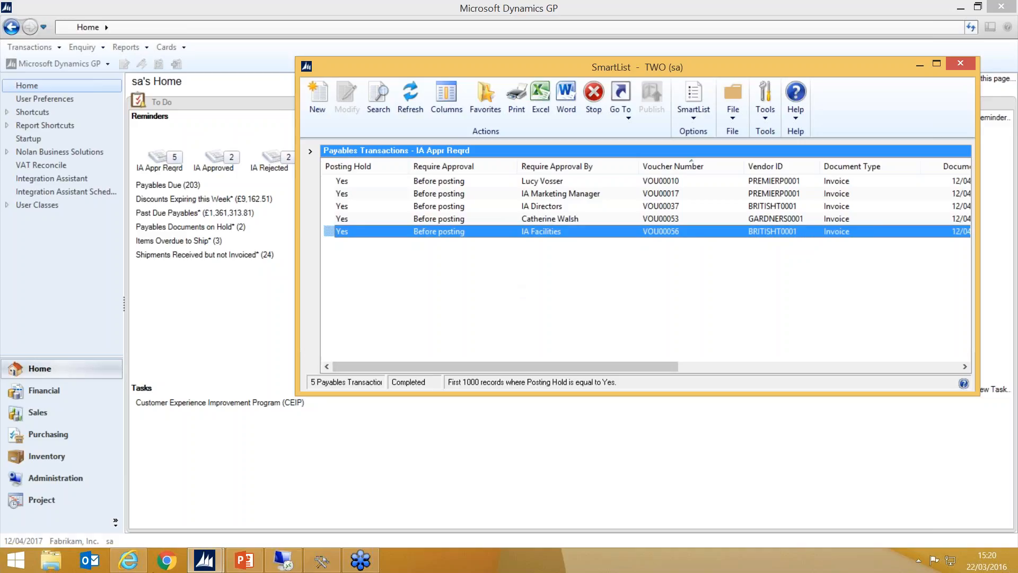
# Switch to the eRequest web application in Internet Explorer and refresh the list of invoices awaiting approval.
pyautogui.click(146, 564)
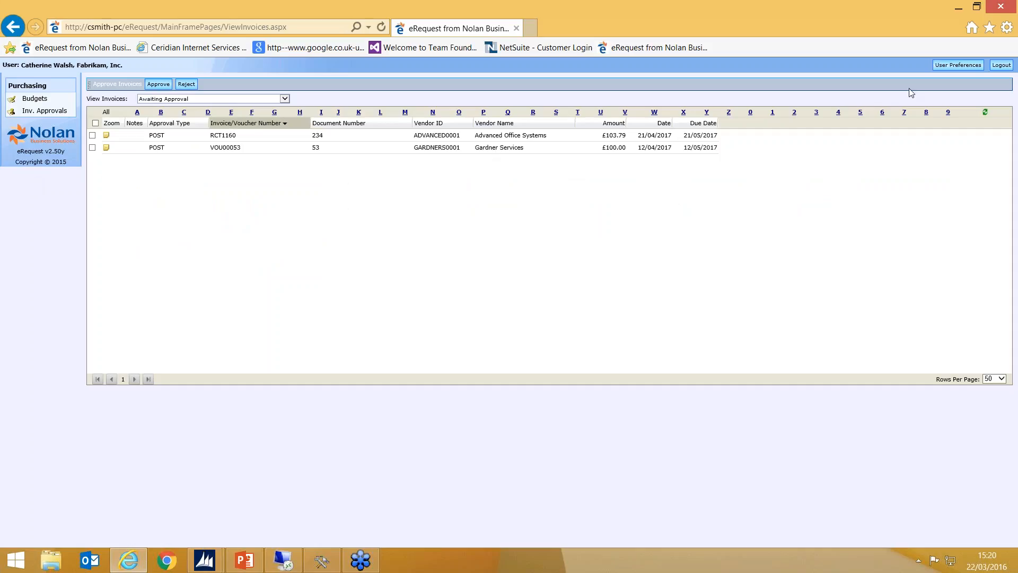
pyautogui.click(1010, 48)
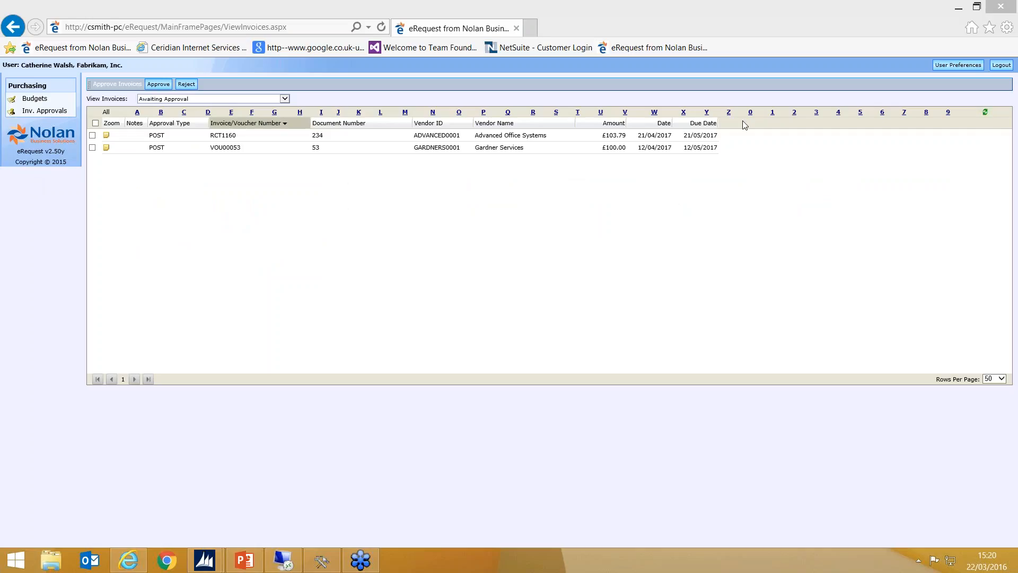
pyautogui.click(986, 112)
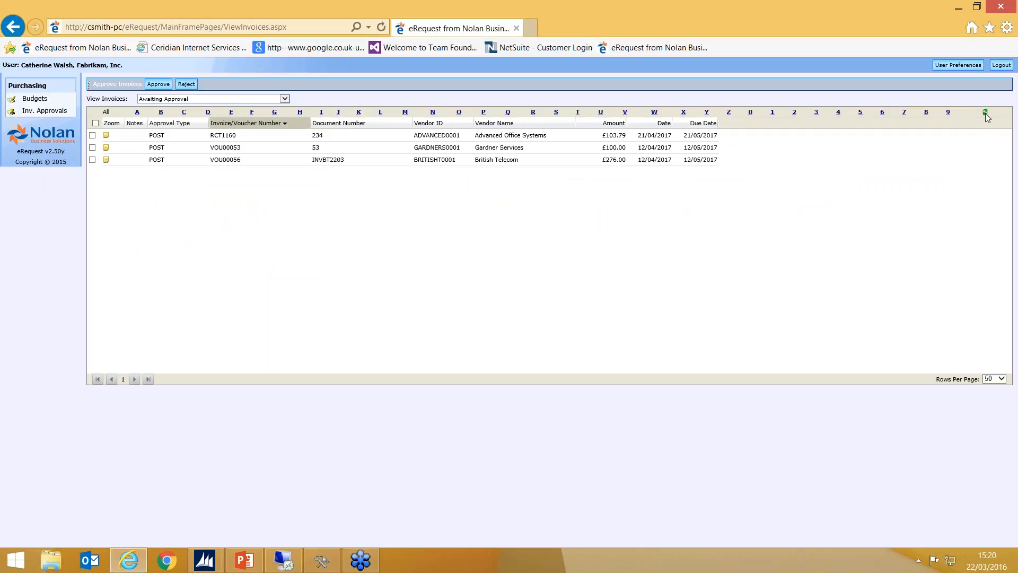
# View the scanned image of the British Telecom invoice from the awaiting approval list, and return to the list.
pyautogui.click(247, 160)
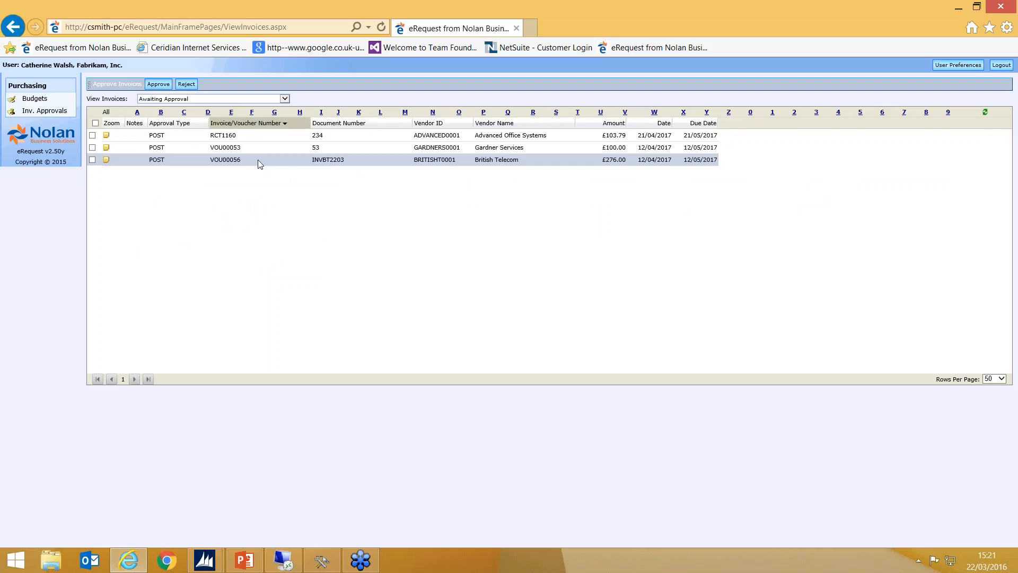
pyautogui.click(107, 159)
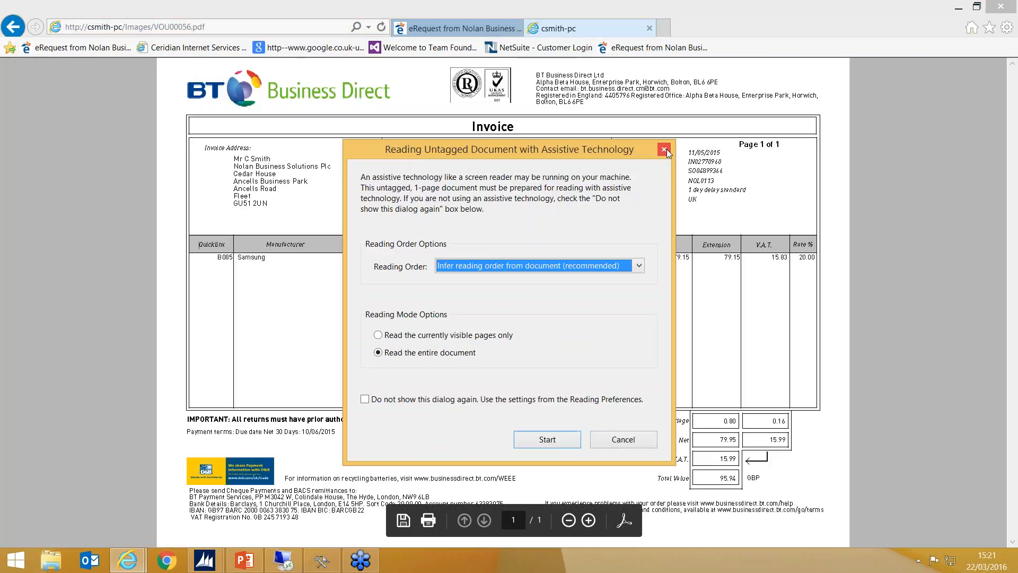
pyautogui.click(667, 149)
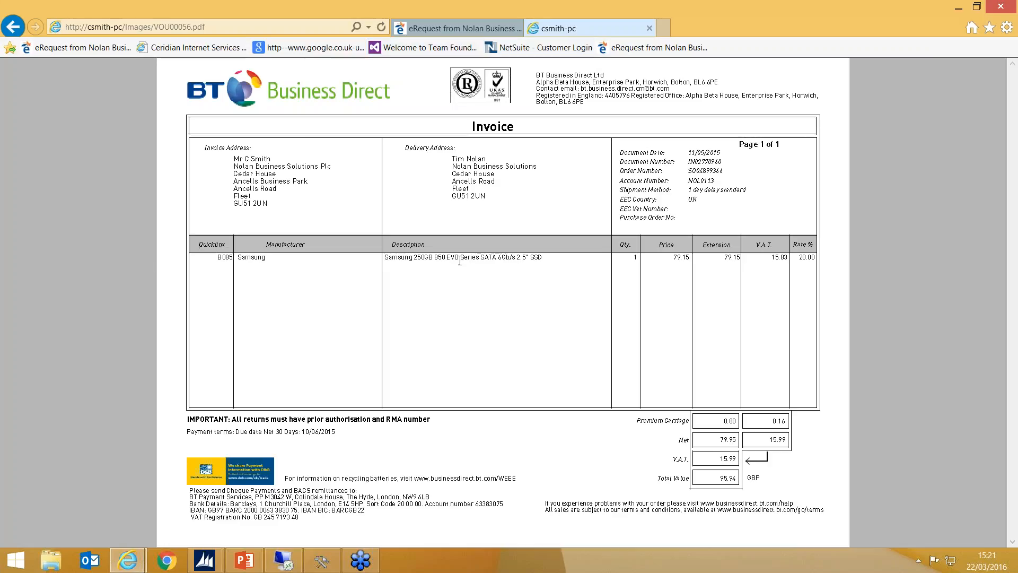
pyautogui.click(469, 31)
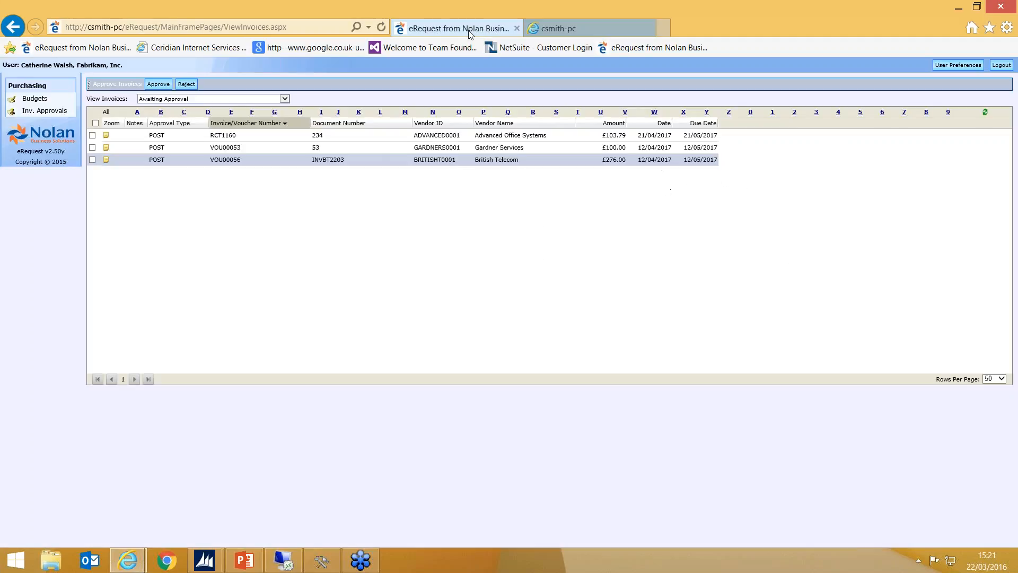
# Open the British Telecom invoice's approval details from the awaiting approval list and review its distribution account, reference and amount.
pyautogui.doubleClick(364, 160)
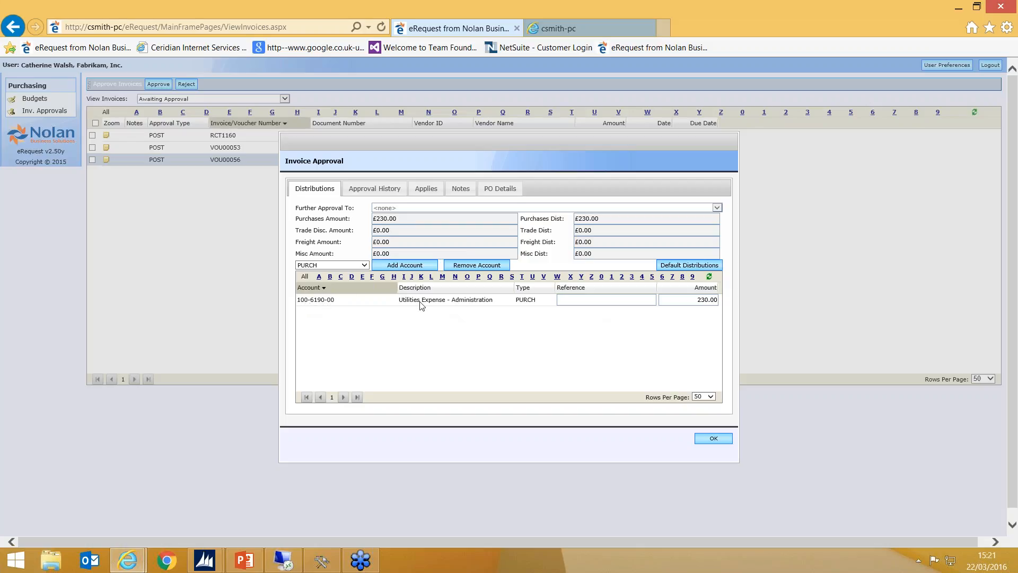
pyautogui.click(691, 301)
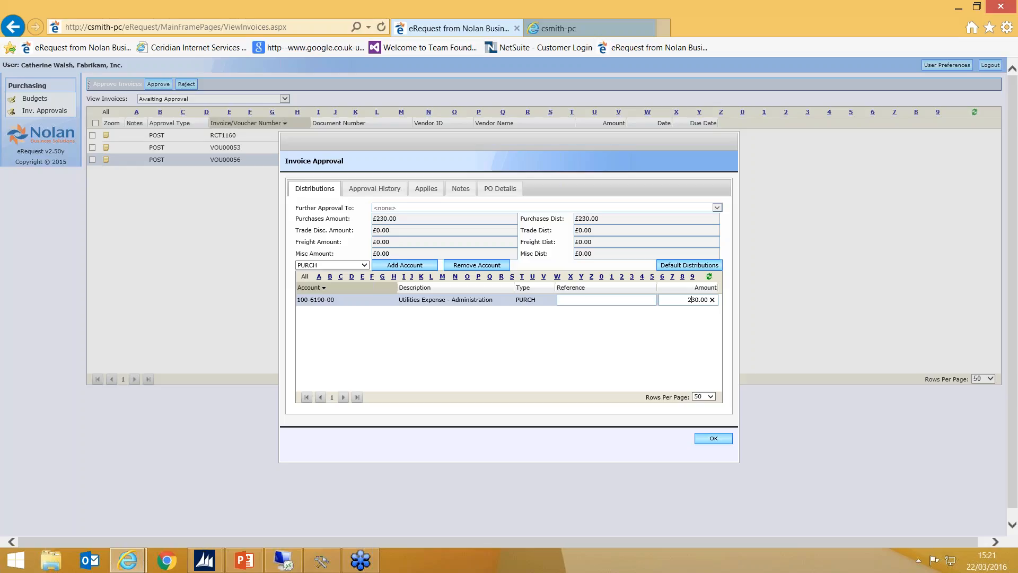
pyautogui.click(604, 300)
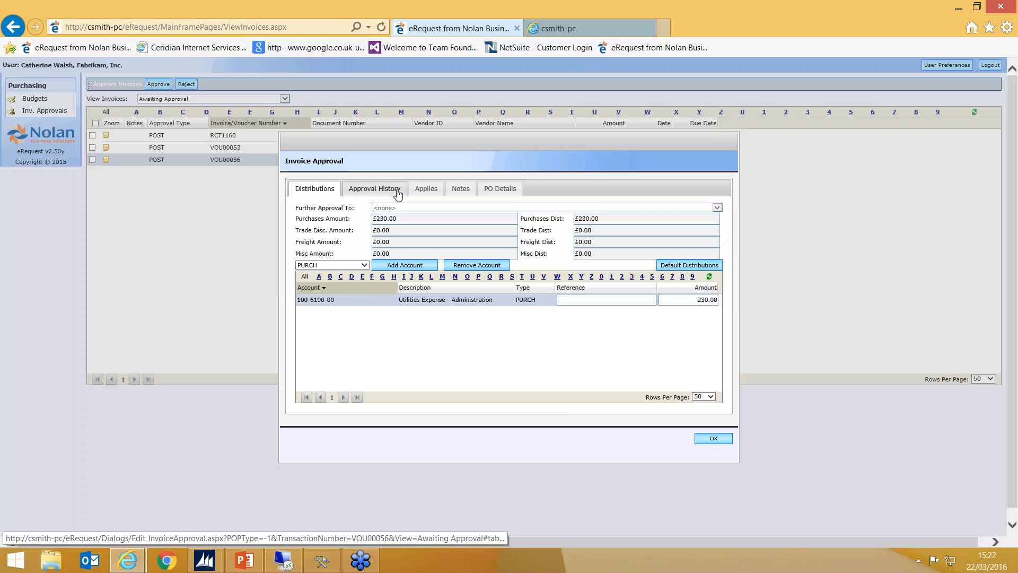
# Add the note "Please confirm that this invoice was received last month" to the British Telecom invoice.
pyautogui.click(474, 191)
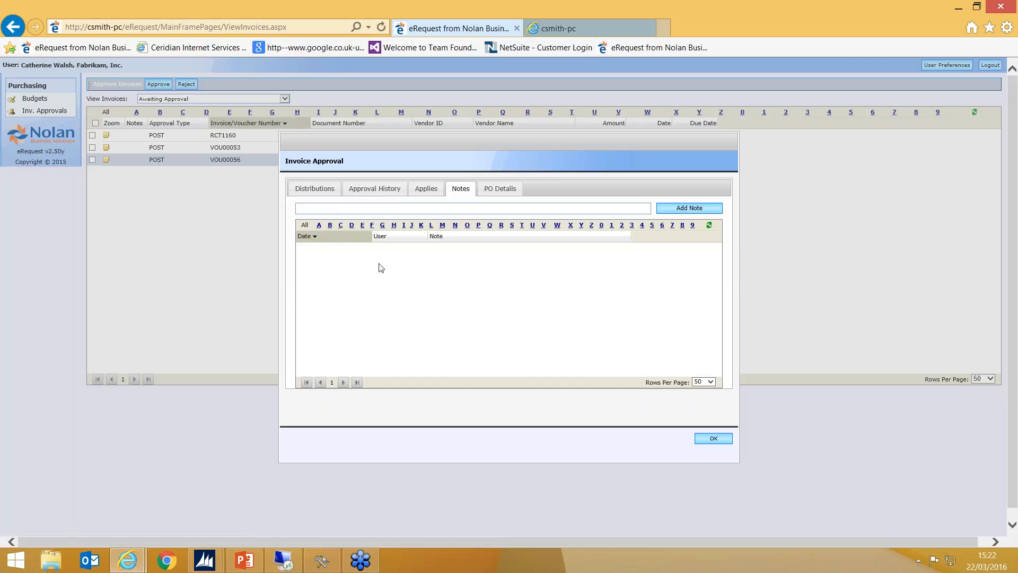
pyautogui.click(377, 211)
pyautogui.write('Please confirm that this invoice was received las')
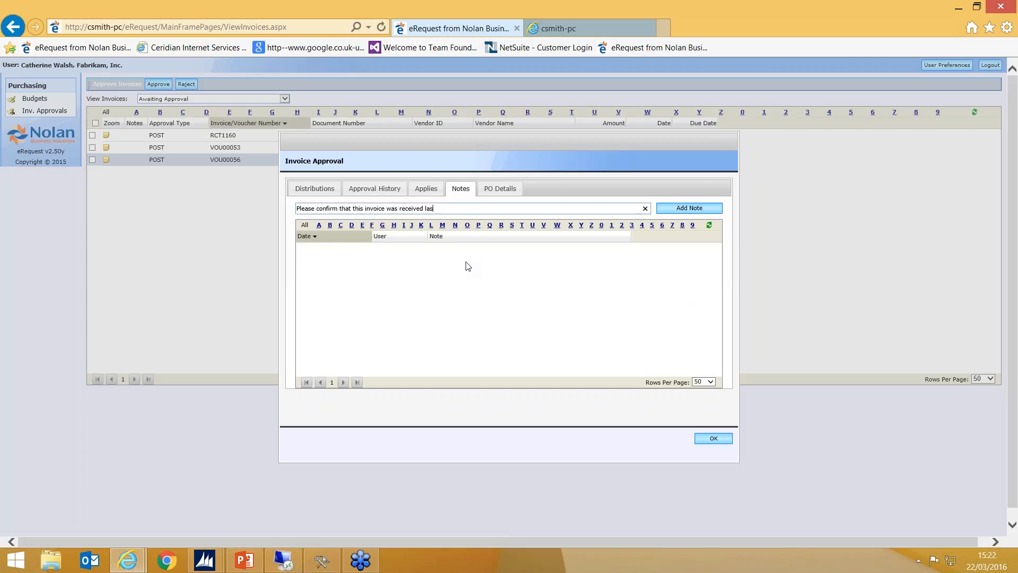
pyautogui.write('t month')
pyautogui.click(683, 210)
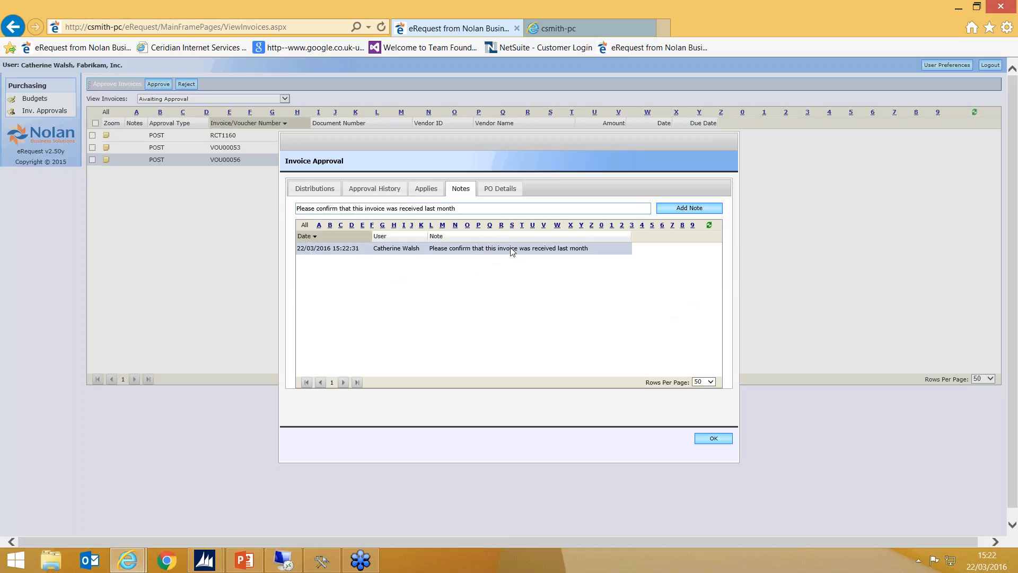
# Switch to Microsoft Dynamics GP, place the Transactions list in the main Purchasing area, and load voucher VOU00056 in Payables Transaction Entry.
pyautogui.click(211, 562)
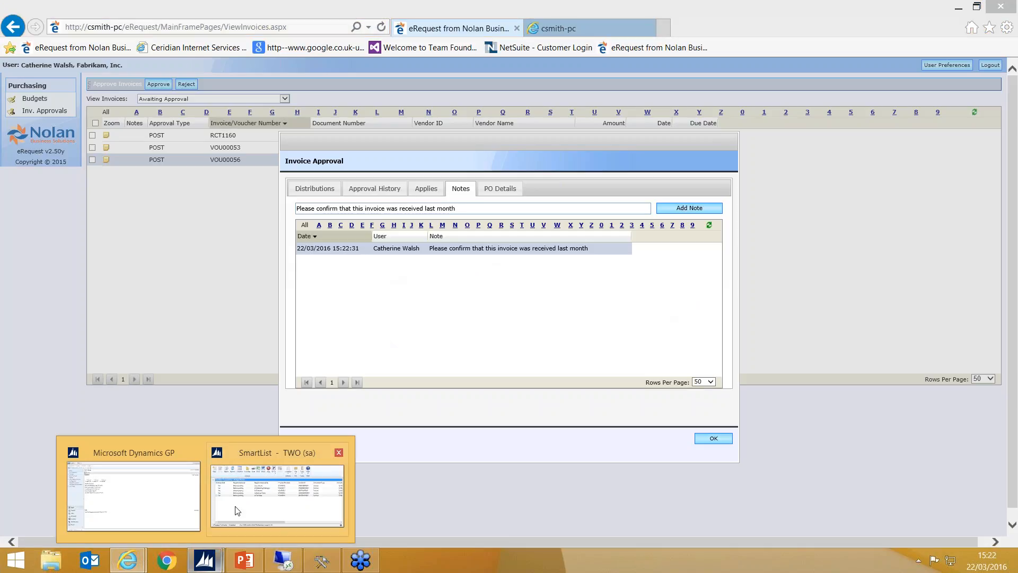
pyautogui.click(164, 496)
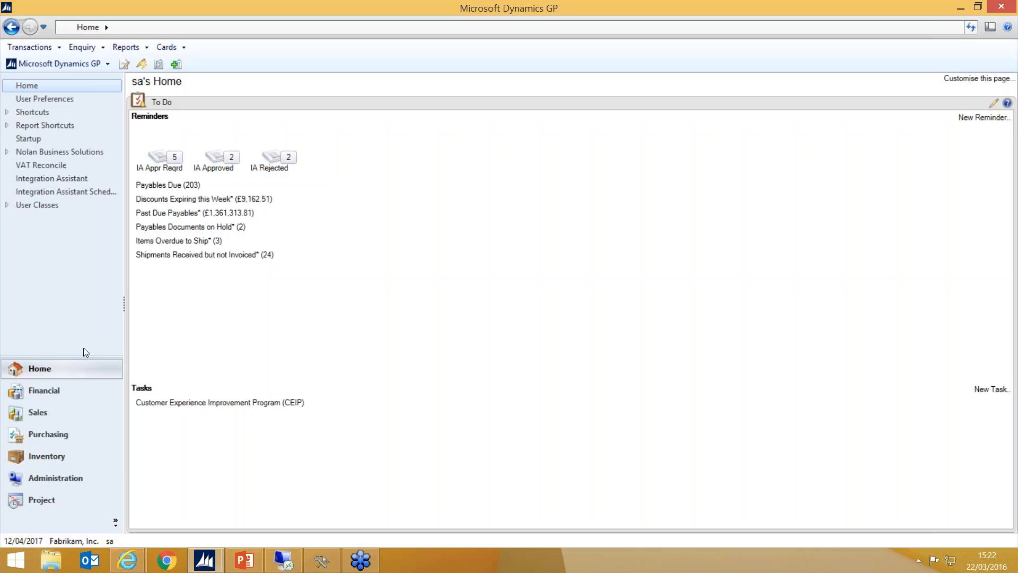
pyautogui.click(42, 432)
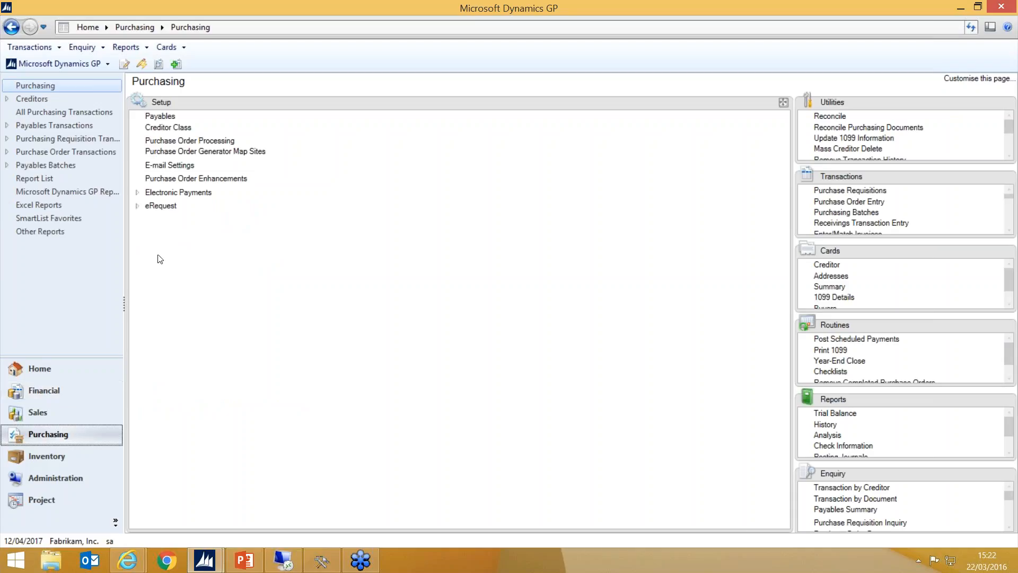
pyautogui.moveTo(859, 187); pyautogui.dragTo(371, 138)
pyautogui.click(180, 229)
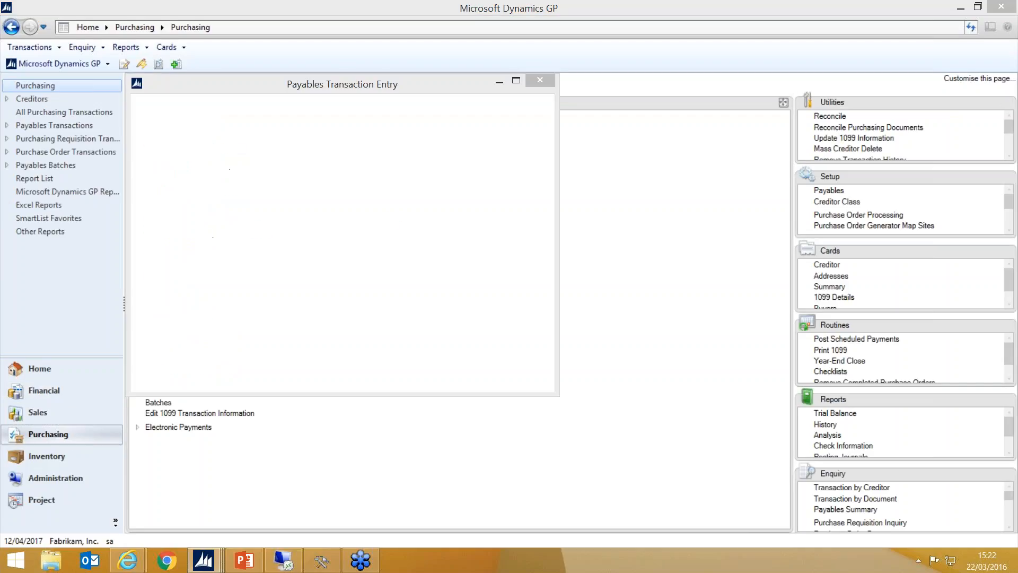
pyautogui.click(248, 170)
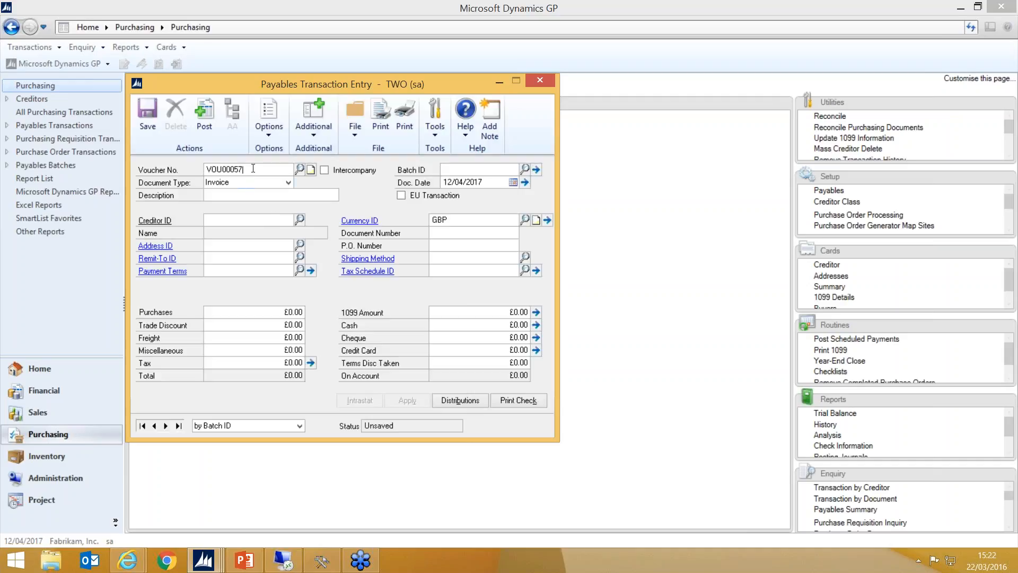
pyautogui.press('BackSpace')
pyautogui.press('Tab')
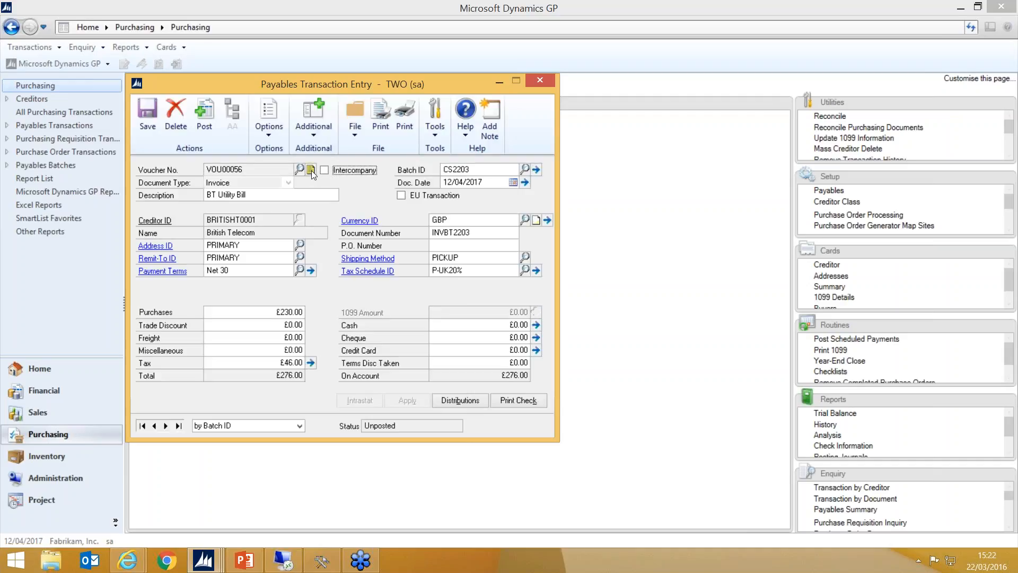
# View the note attached to voucher VOU00056, and close the note and the payables transaction entry.
pyautogui.click(310, 170)
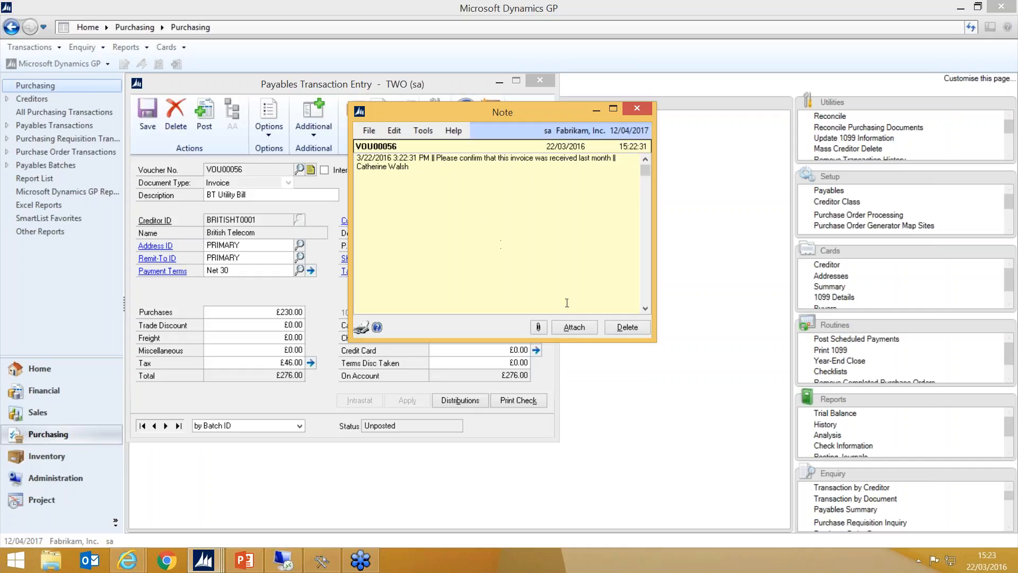
pyautogui.click(638, 108)
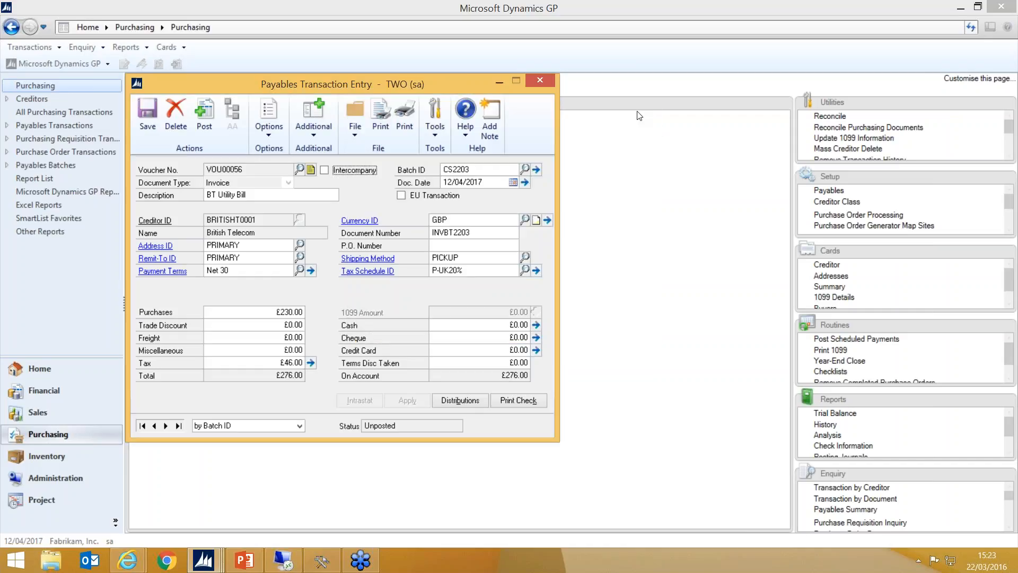
pyautogui.click(542, 81)
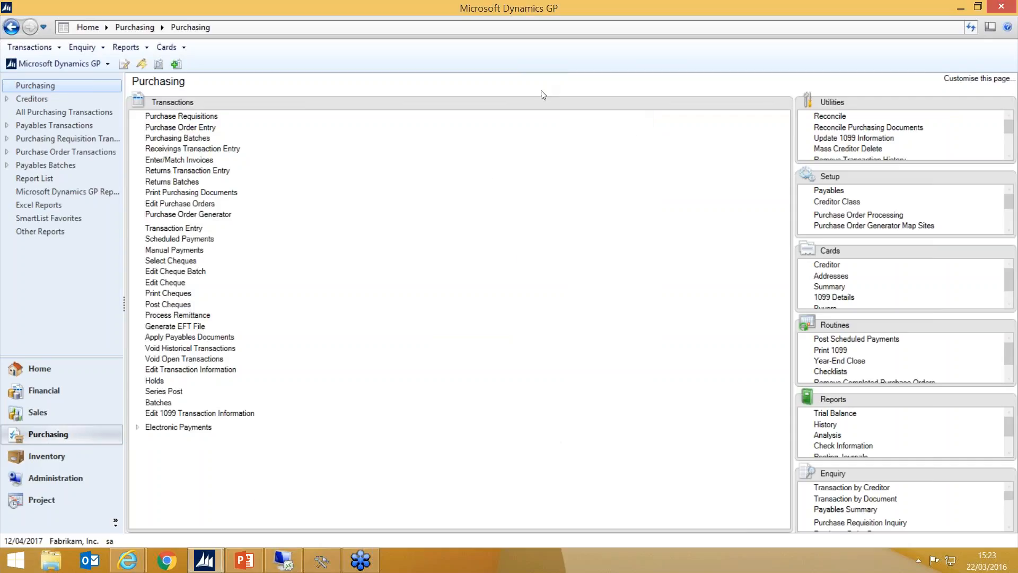
# Switch back to eRequest in Internet Explorer and close the British Telecom invoice's approval details.
pyautogui.moveTo(206, 561)
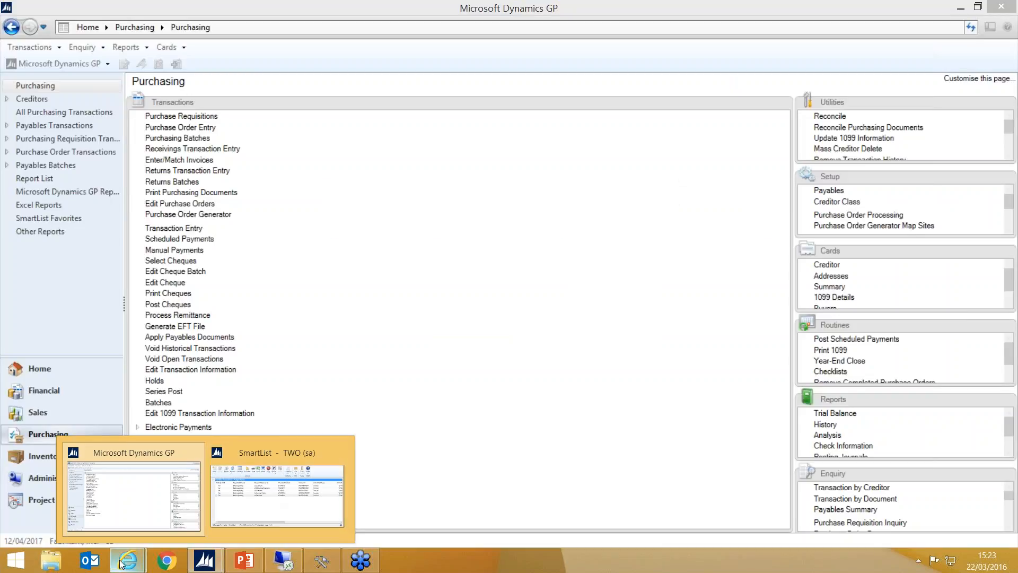
pyautogui.moveTo(128, 560)
pyautogui.click(117, 495)
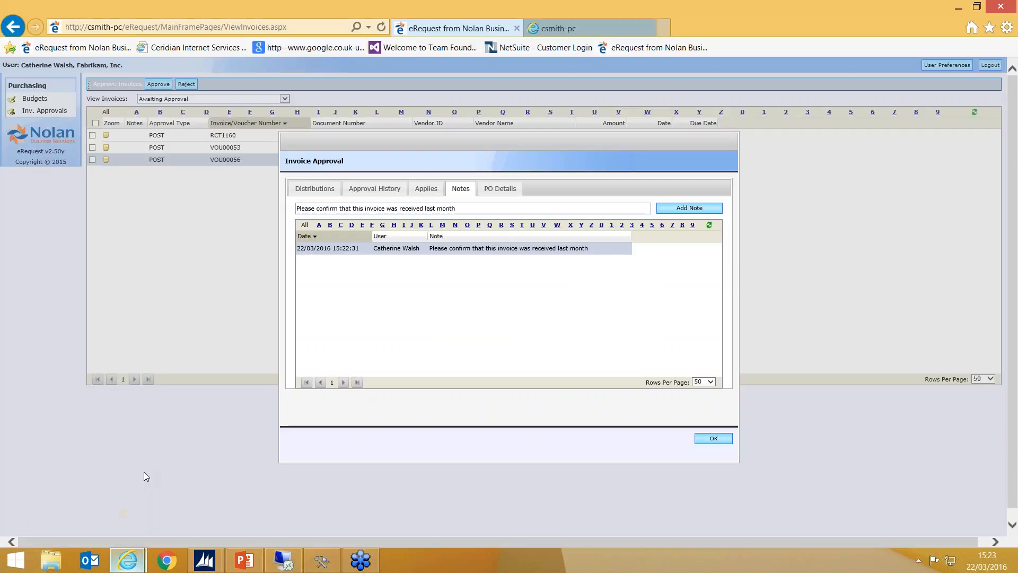
pyautogui.click(714, 439)
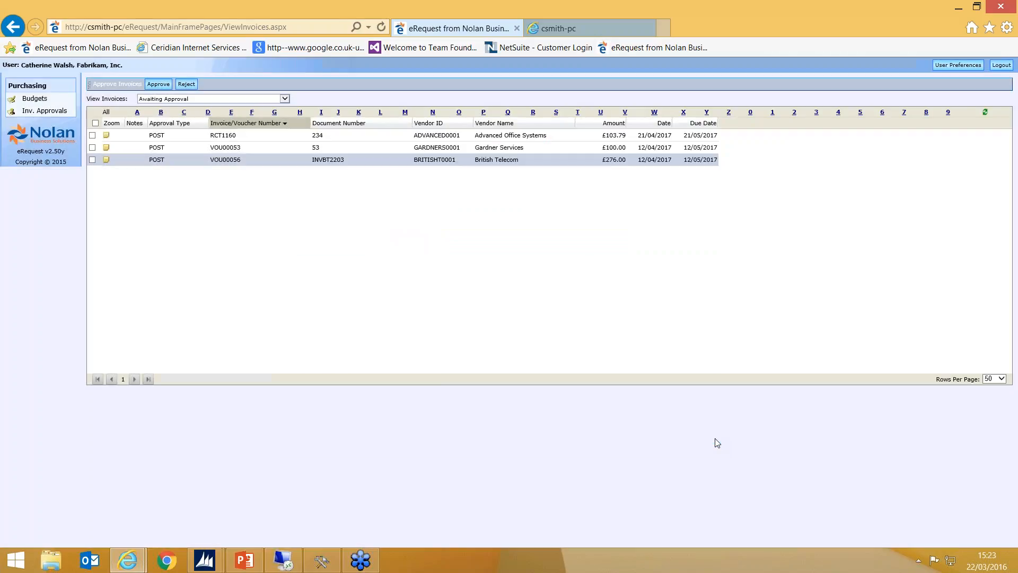
# Show the approved invoices and review the approval history and notes of British Telecom voucher VOU00020.
pyautogui.click(163, 101)
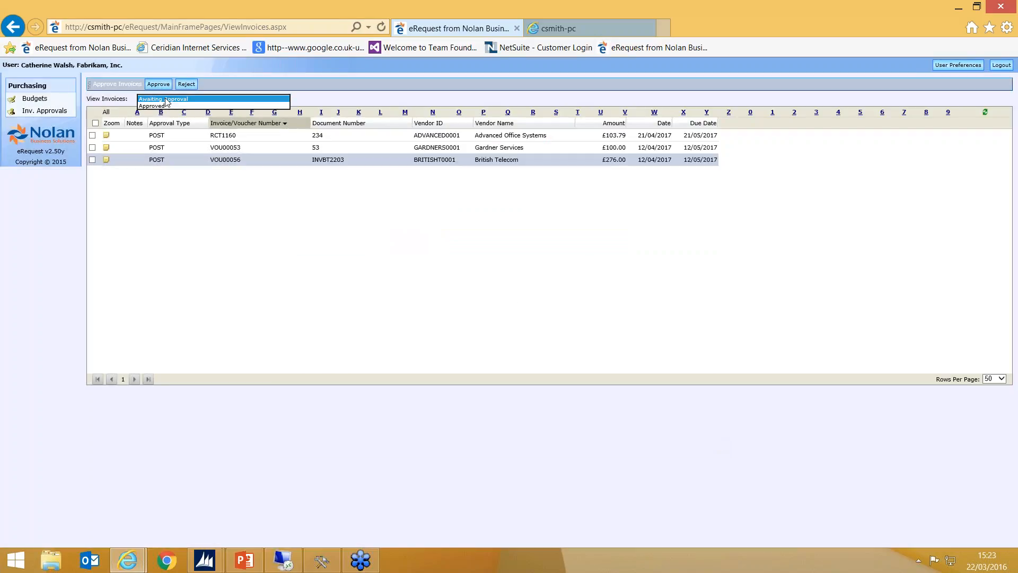
pyautogui.click(159, 106)
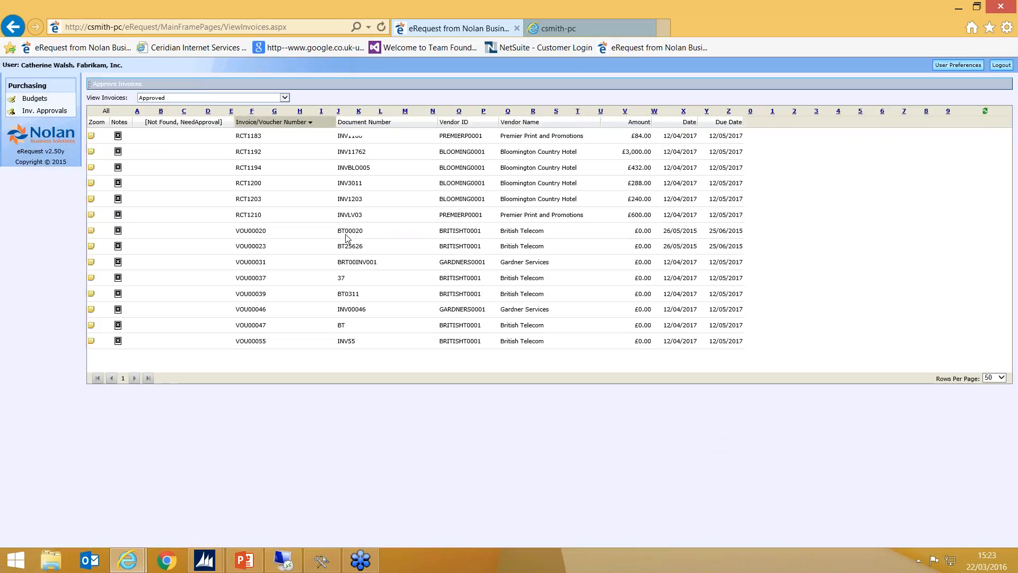
pyautogui.click(459, 235)
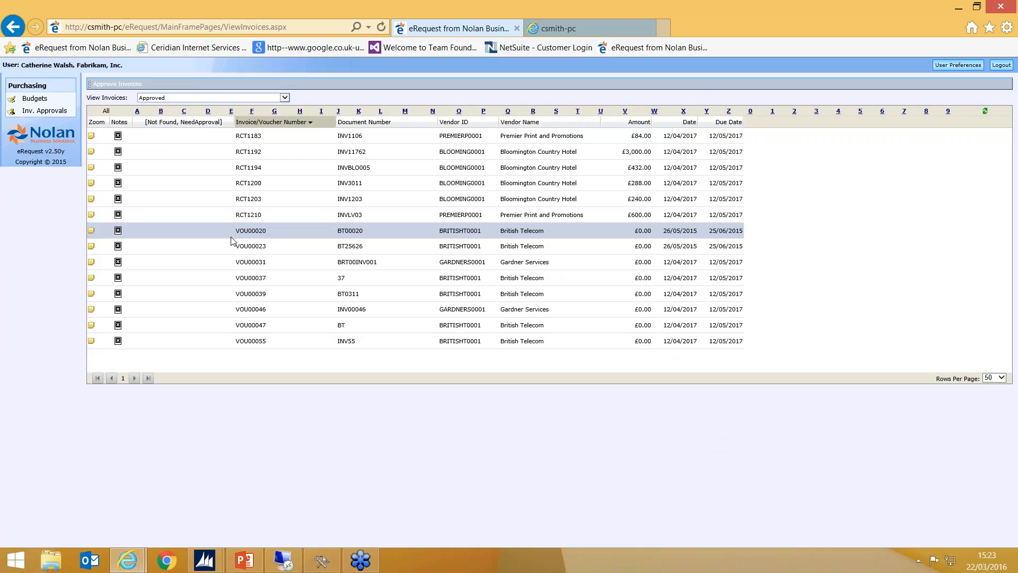
pyautogui.click(265, 232)
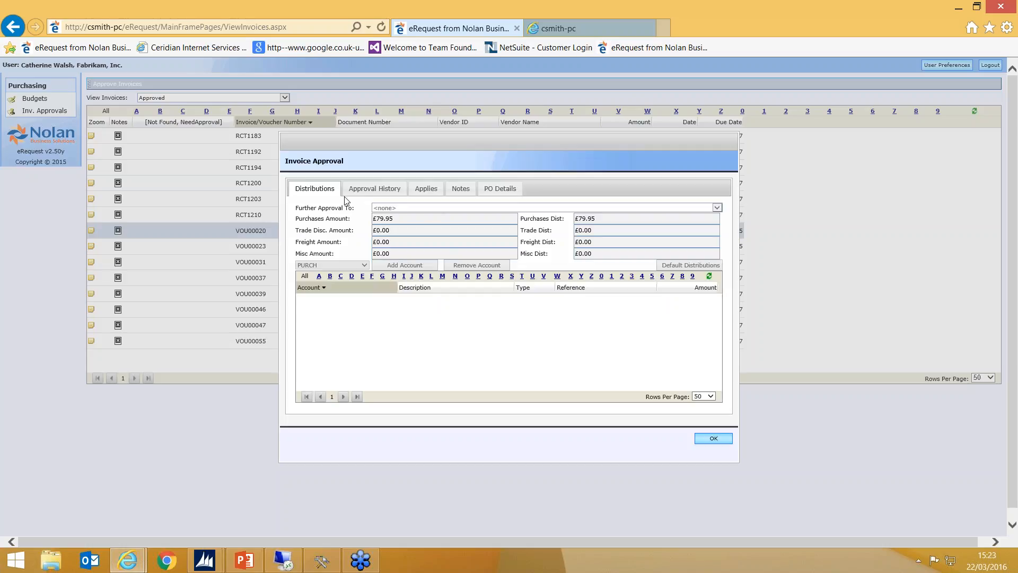
pyautogui.click(376, 190)
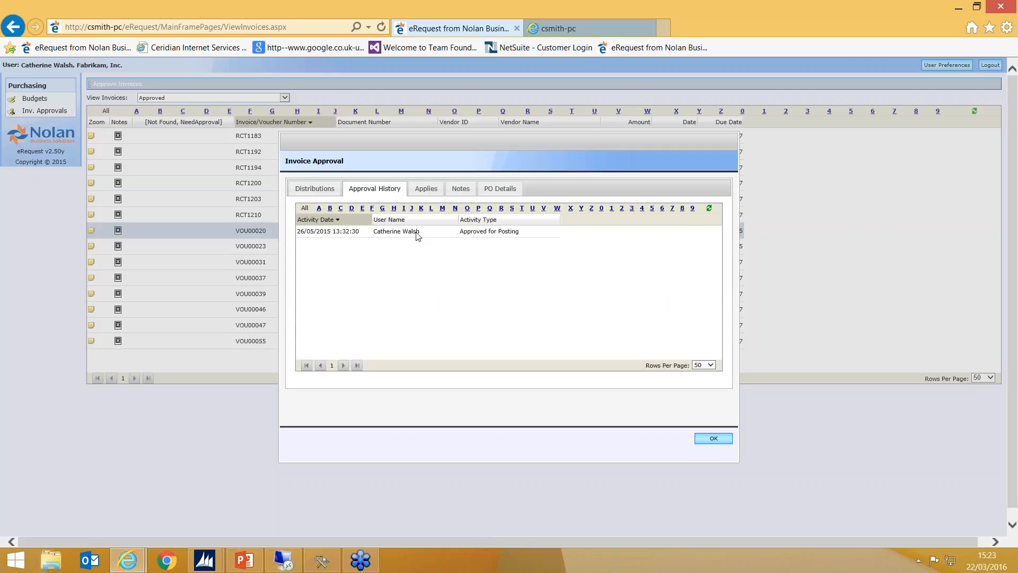
pyautogui.click(466, 192)
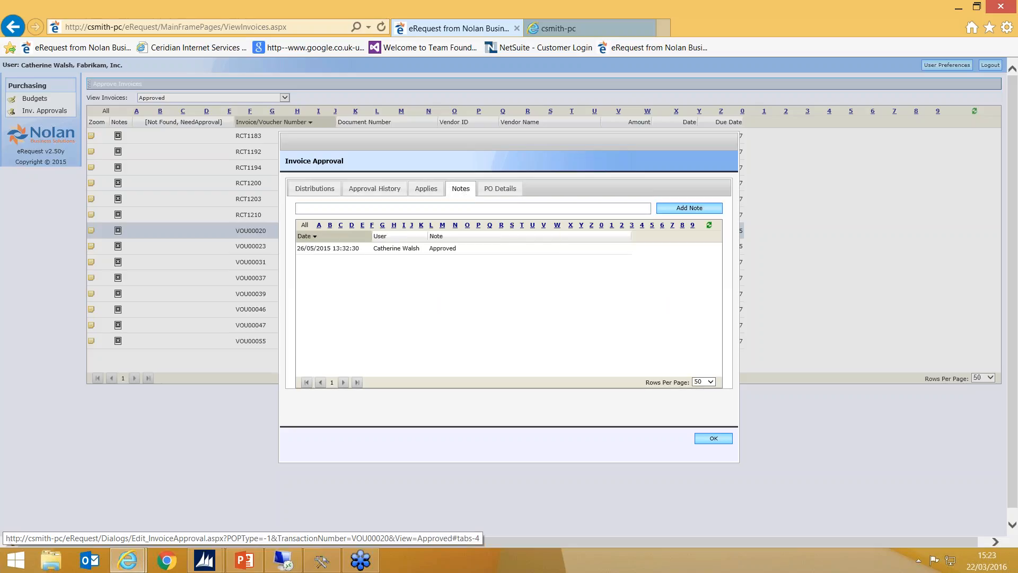
pyautogui.click(716, 439)
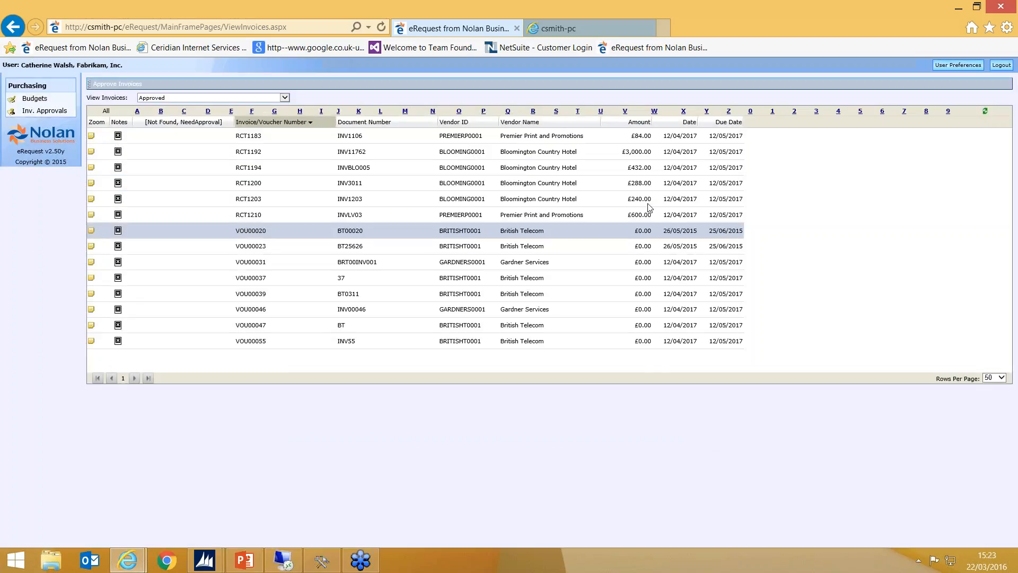
# Return to the invoices awaiting approval and approve British Telecom voucher VOU00056.
pyautogui.click(164, 98)
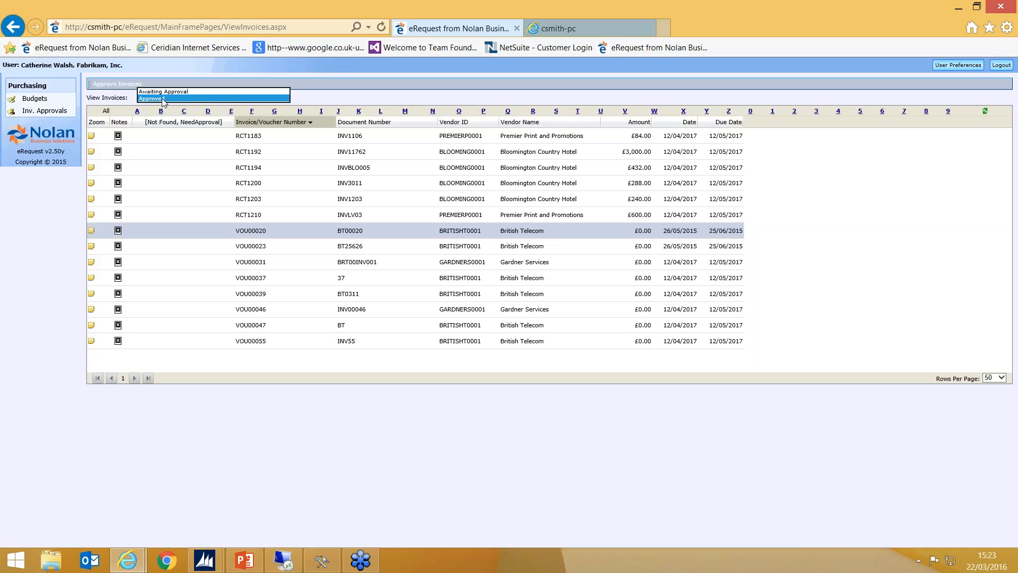
pyautogui.click(164, 98)
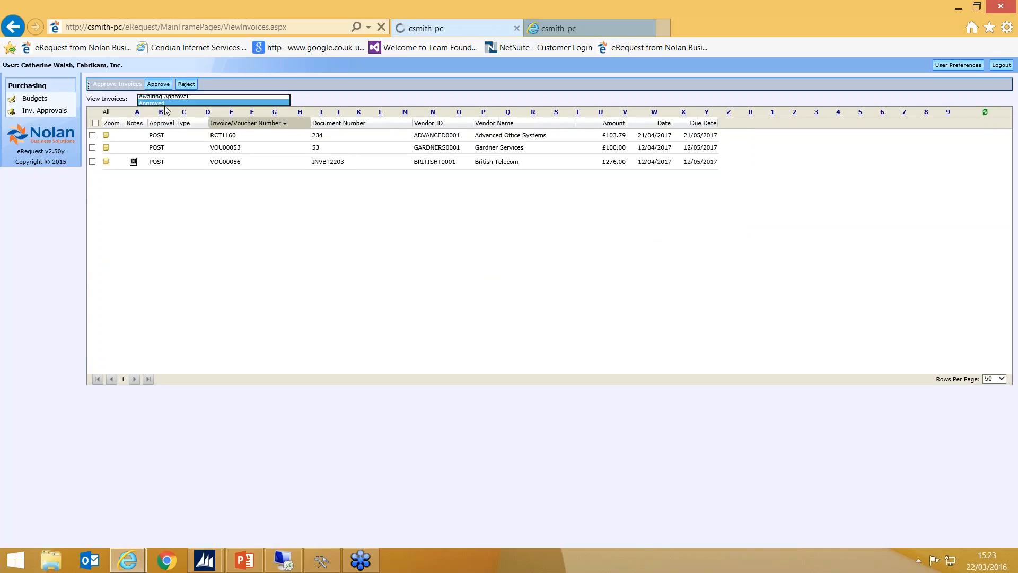
pyautogui.click(168, 100)
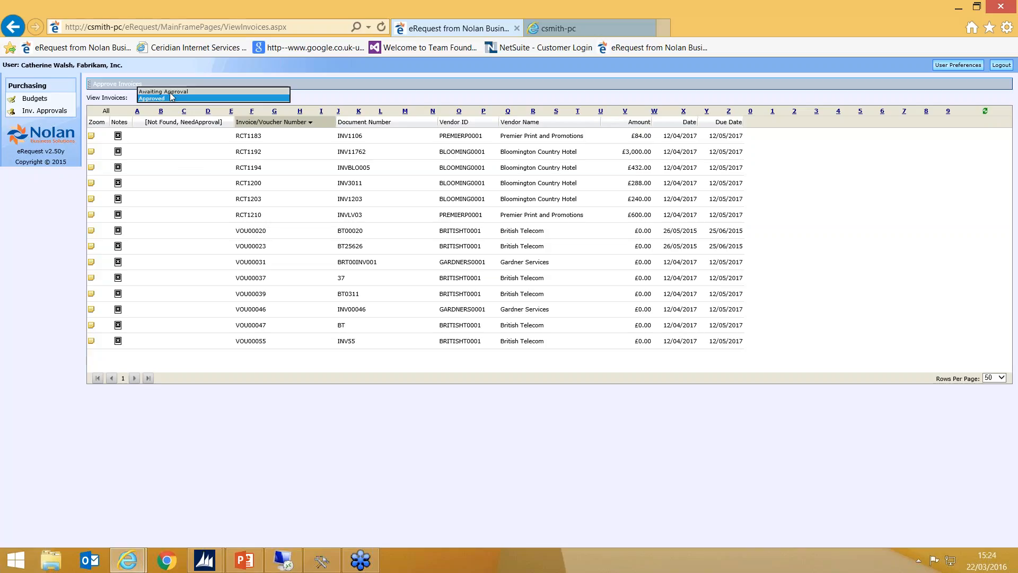
pyautogui.click(171, 89)
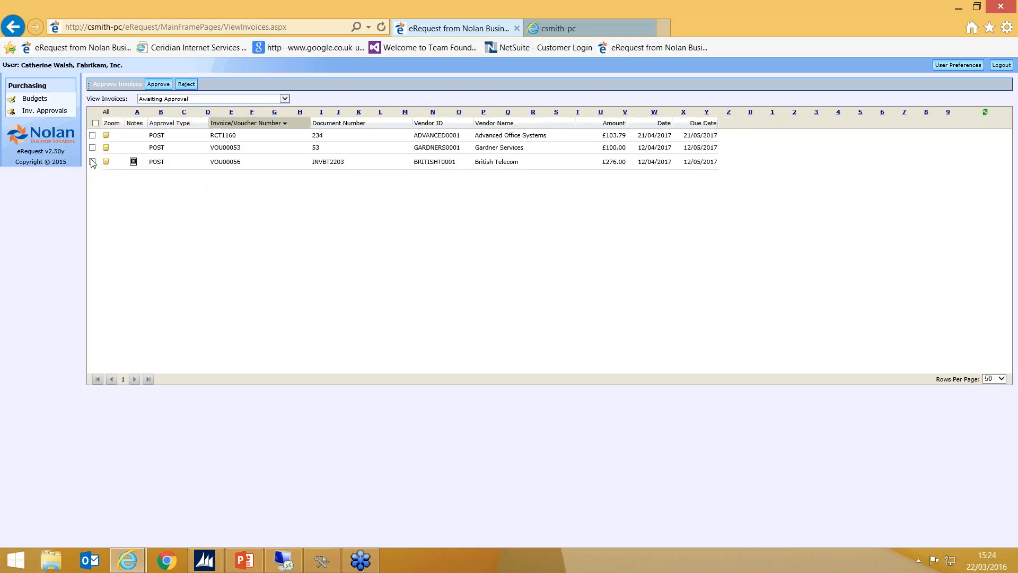
pyautogui.click(92, 162)
pyautogui.click(158, 84)
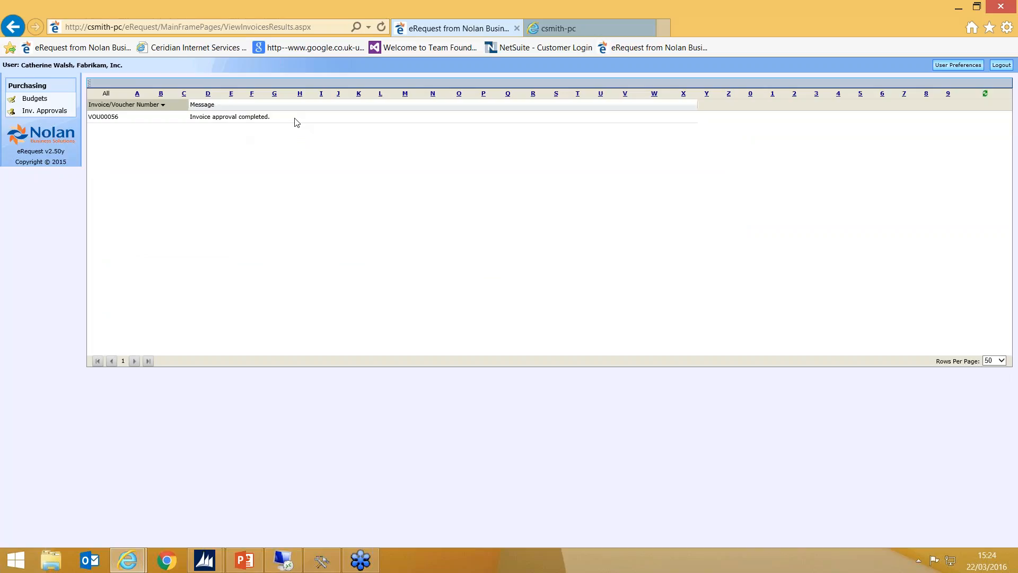
# Switch to Microsoft Dynamics GP and open the IA Approved reminder list from the home page to check the British Telecom invoice.
pyautogui.click(284, 561)
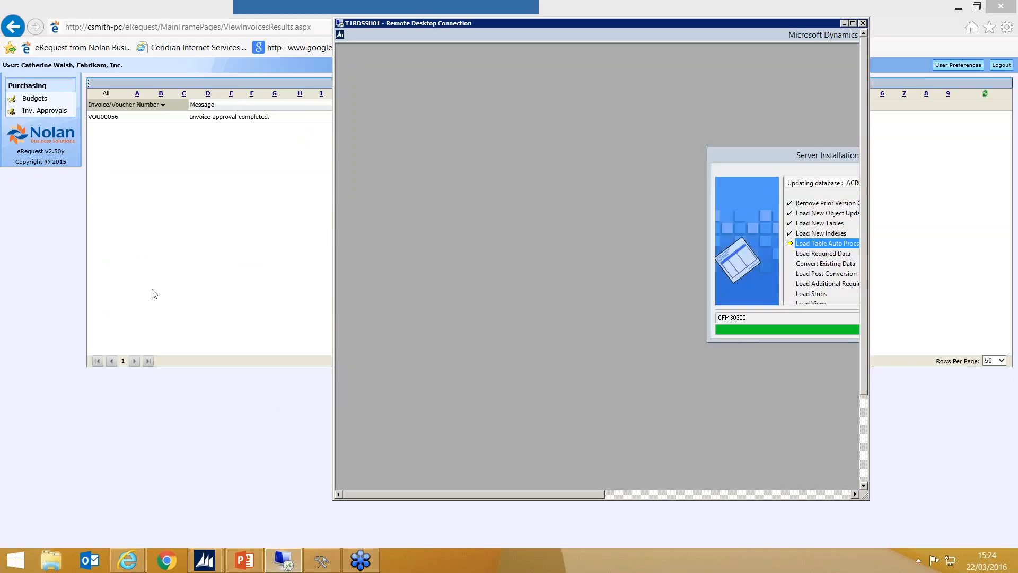
pyautogui.click(844, 24)
pyautogui.click(204, 561)
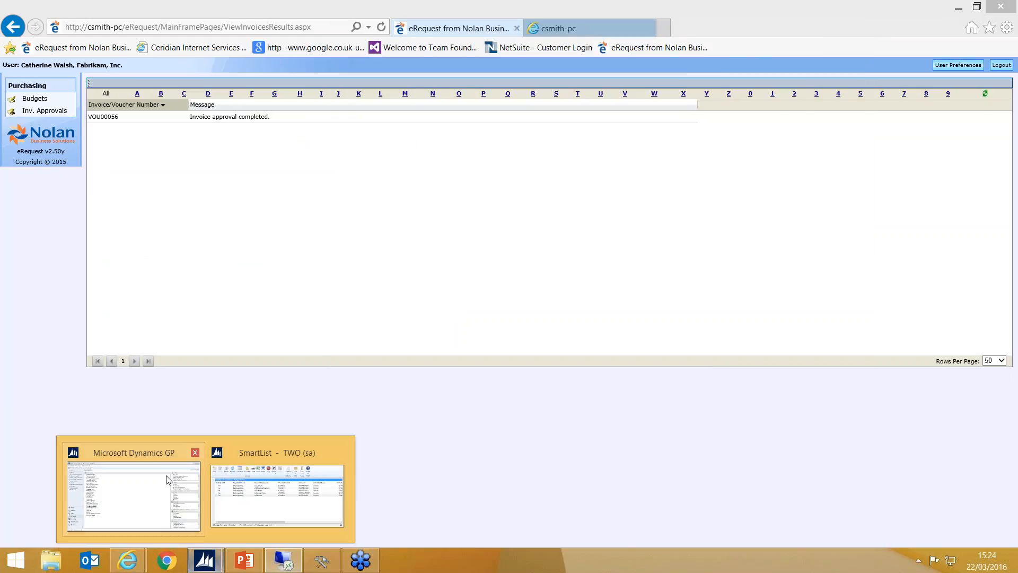
pyautogui.click(163, 476)
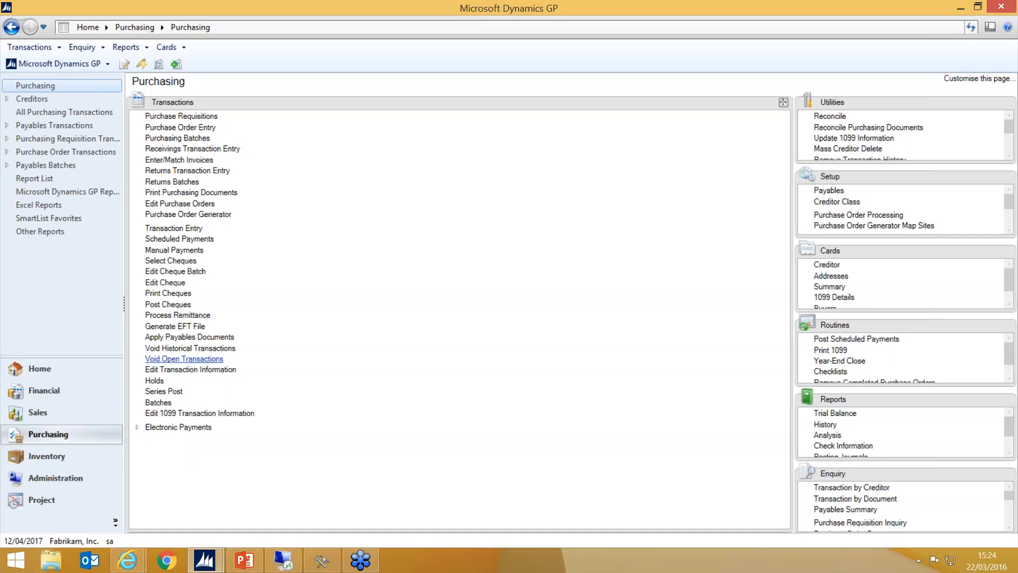
pyautogui.click(56, 369)
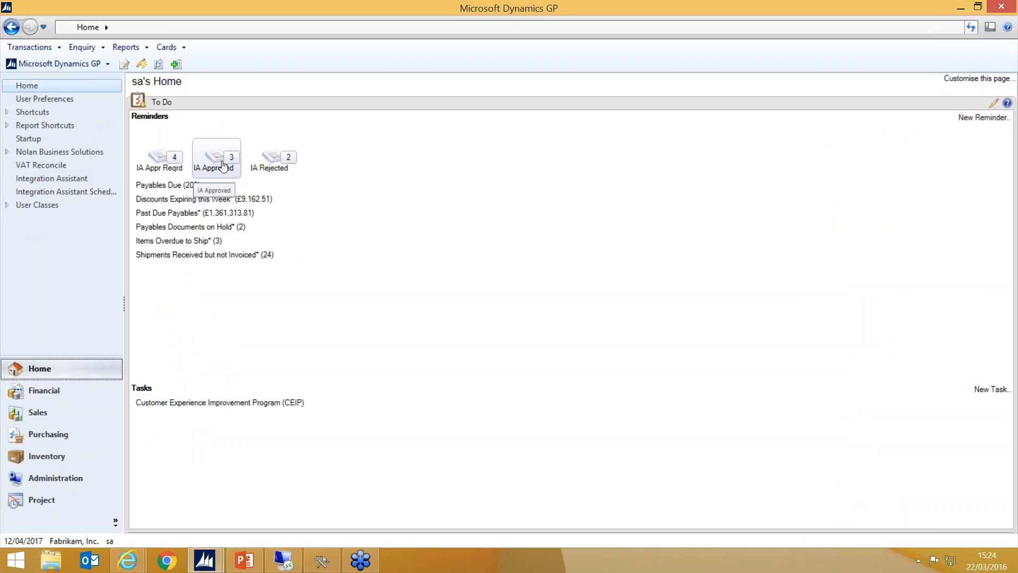
pyautogui.click(222, 166)
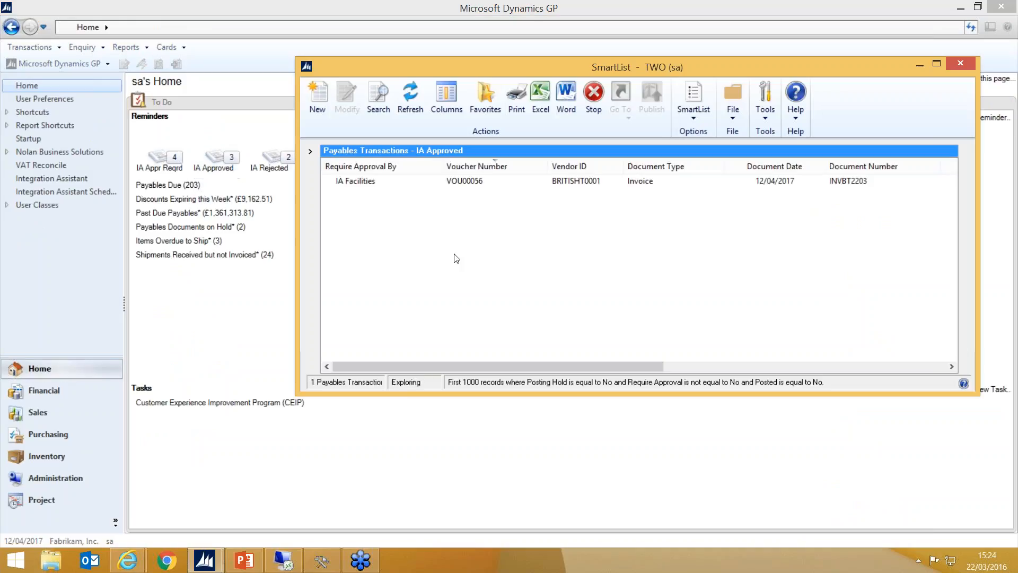
# Open British Telecom voucher VOU00056 from the IA Approved list, open its APPROVED batch, and close the voucher entry.
pyautogui.click(477, 183)
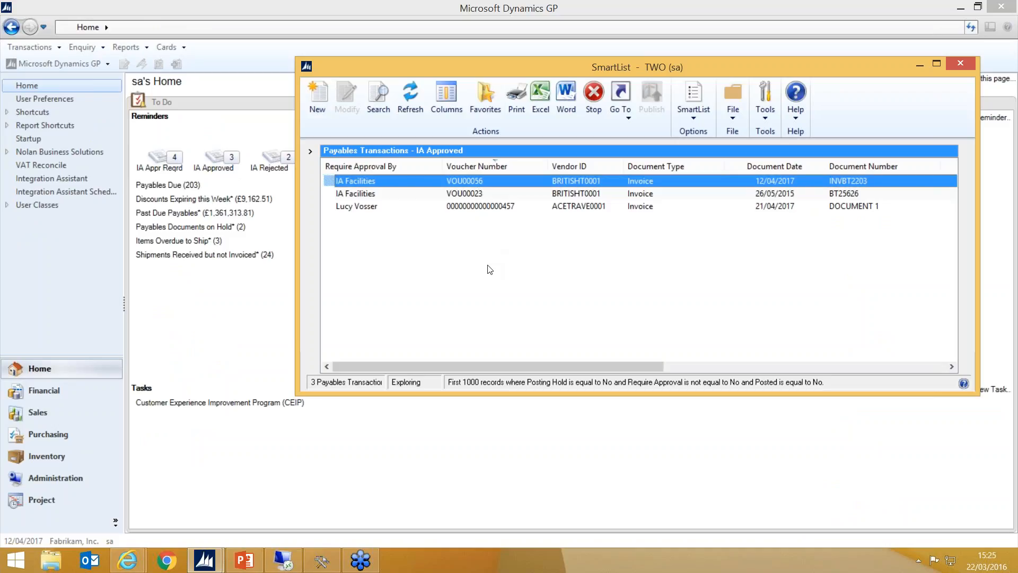
pyautogui.doubleClick(489, 181)
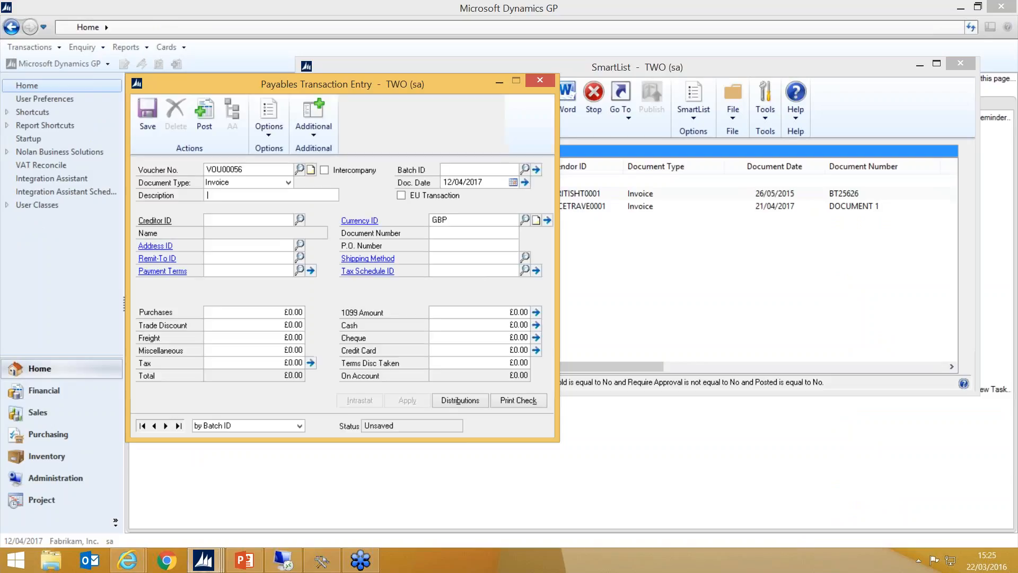
pyautogui.click(500, 171)
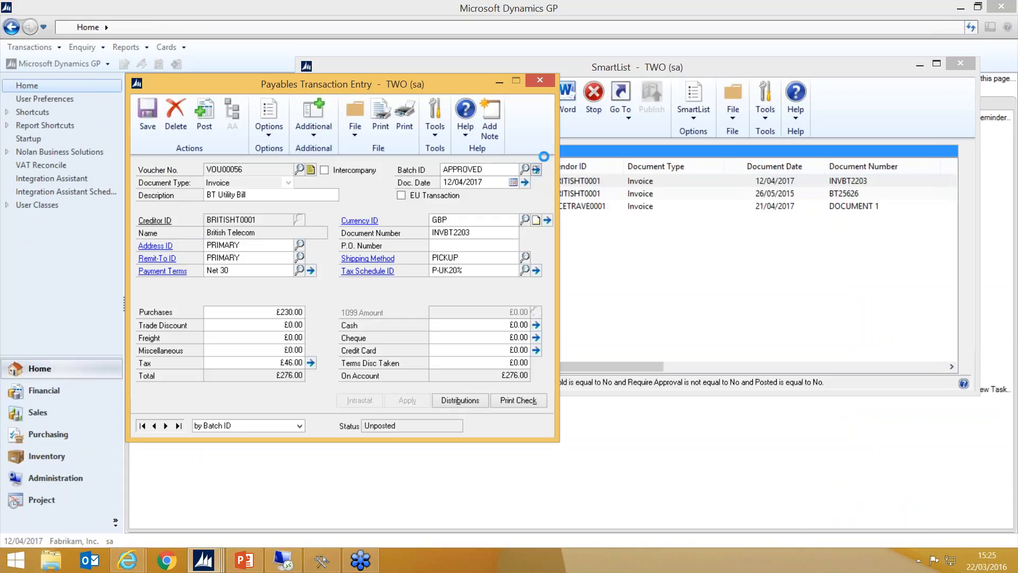
pyautogui.click(537, 169)
pyautogui.click(545, 81)
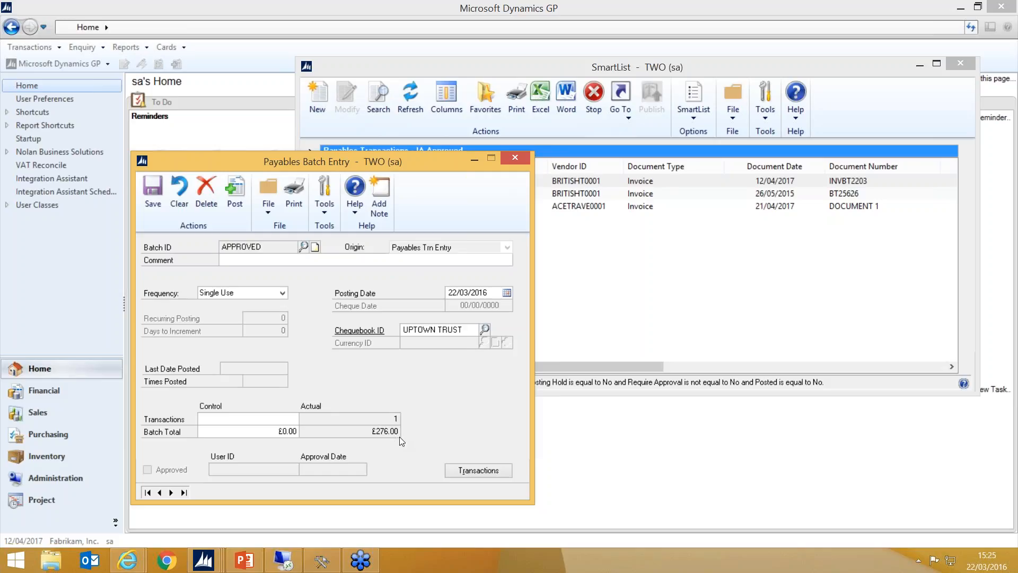
# Post the APPROVED batch with the Trn Entry Posting Journal shown on screen, skip the General Posting Journal, and close the report and batch entry.
pyautogui.click(237, 189)
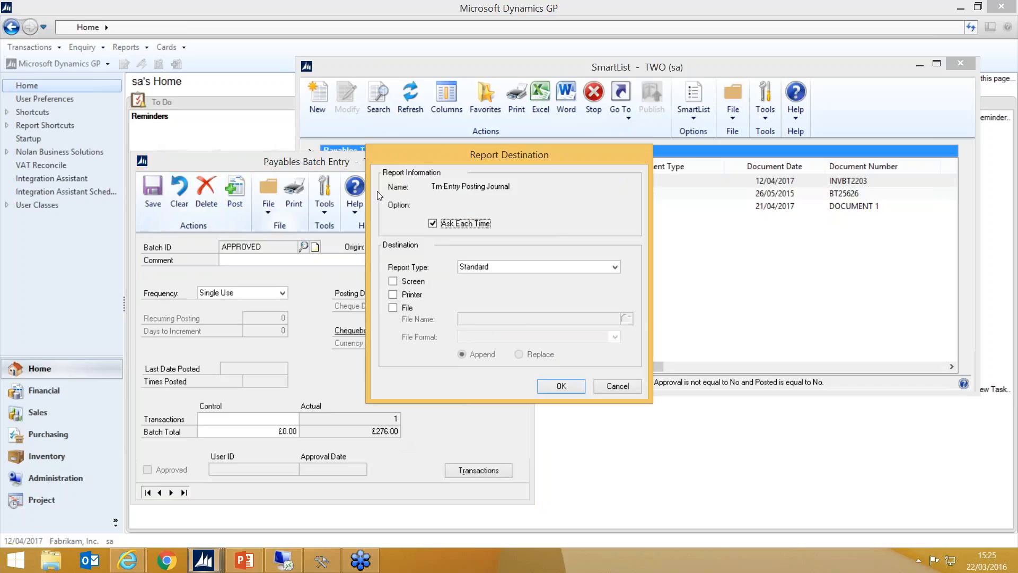
pyautogui.click(415, 284)
pyautogui.click(556, 385)
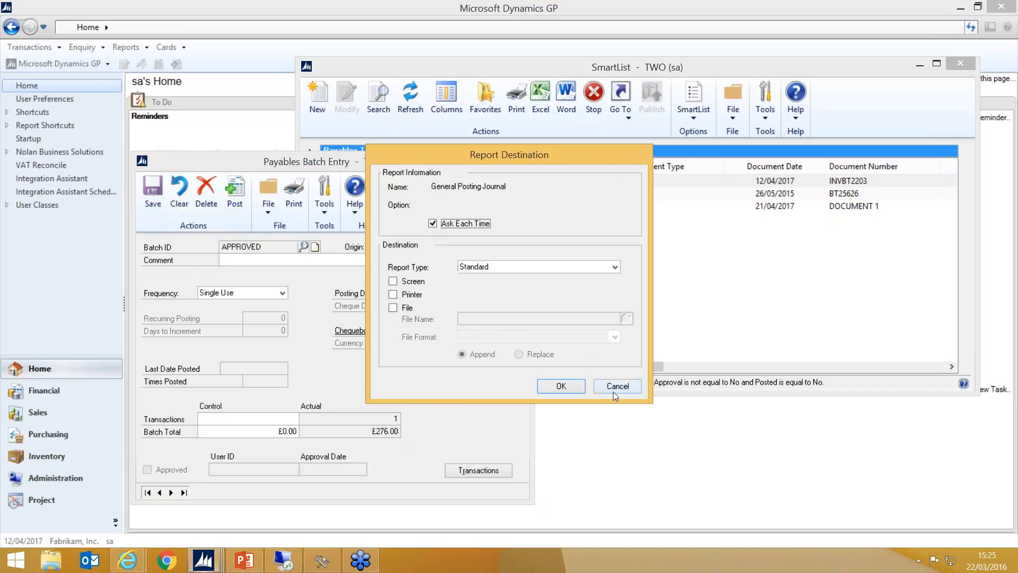
pyautogui.click(617, 386)
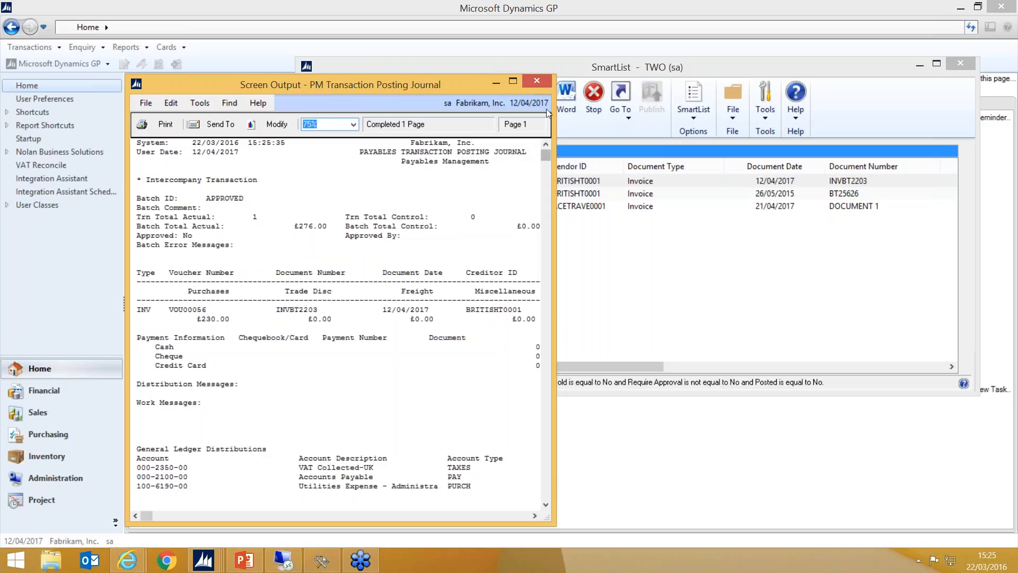
pyautogui.click(540, 79)
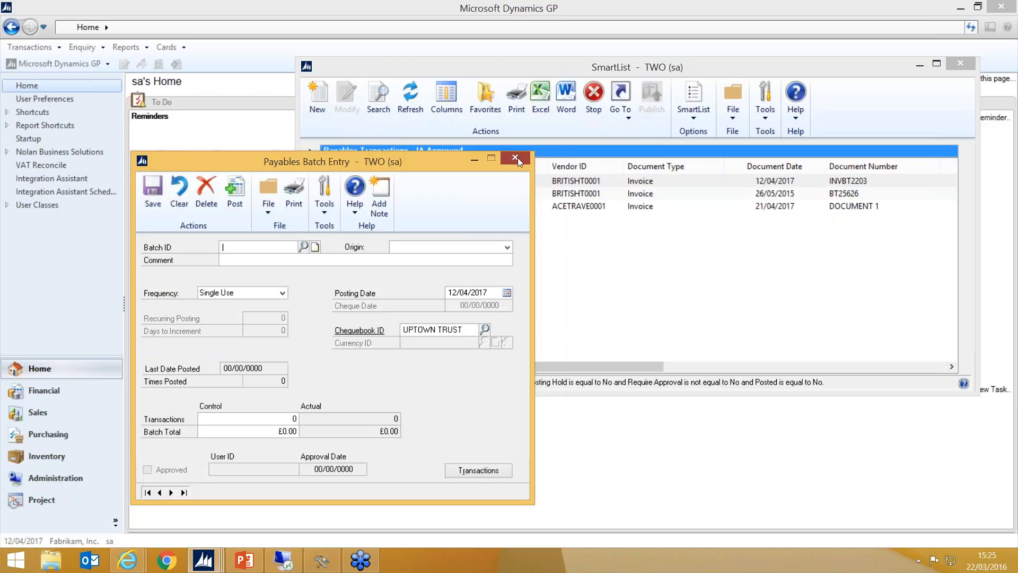
pyautogui.click(552, 155)
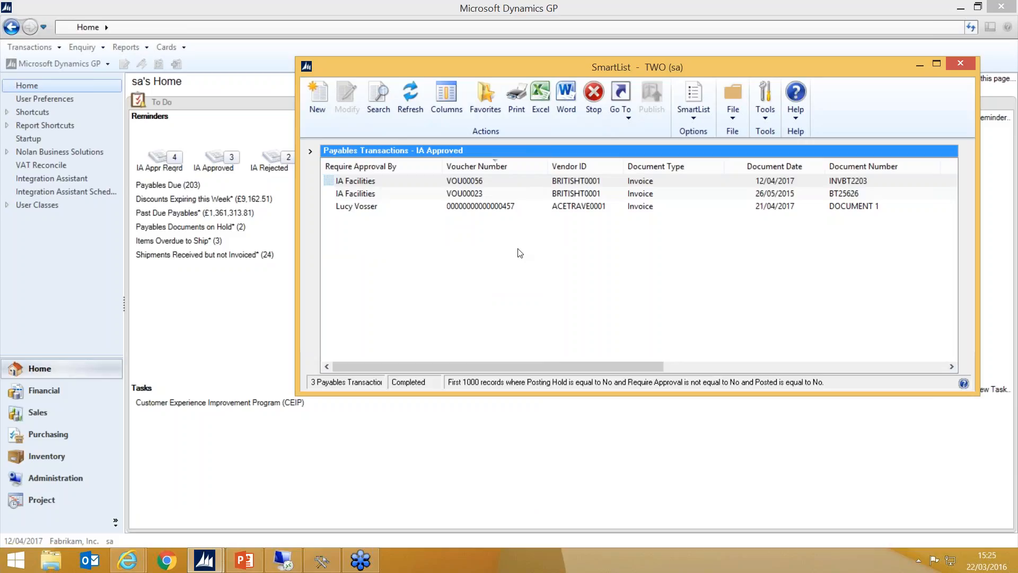
# Refresh and close the IA Approved list, and look at the approval result in eRequest before returning to Dynamics GP.
pyautogui.click(412, 94)
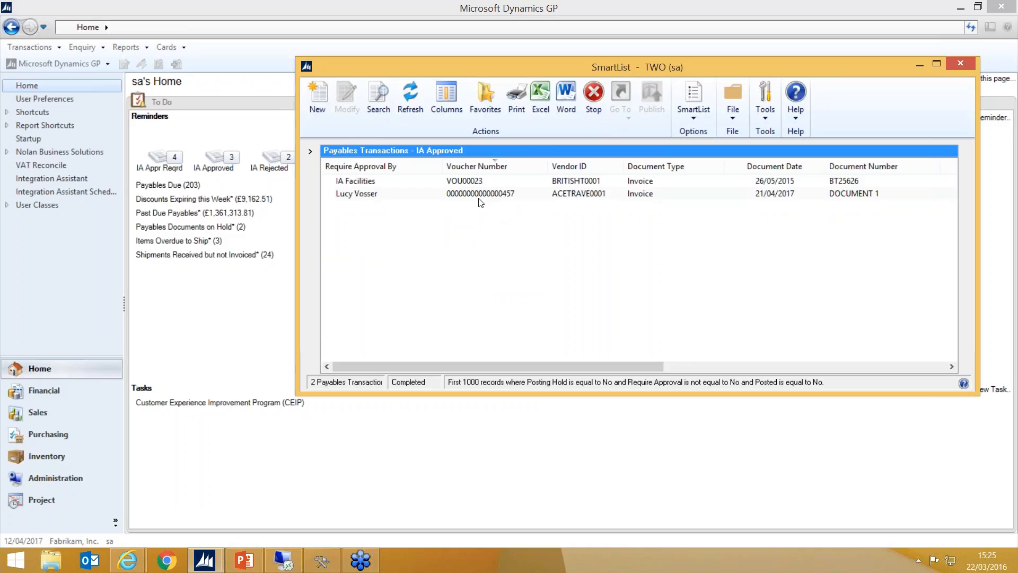
pyautogui.click(961, 65)
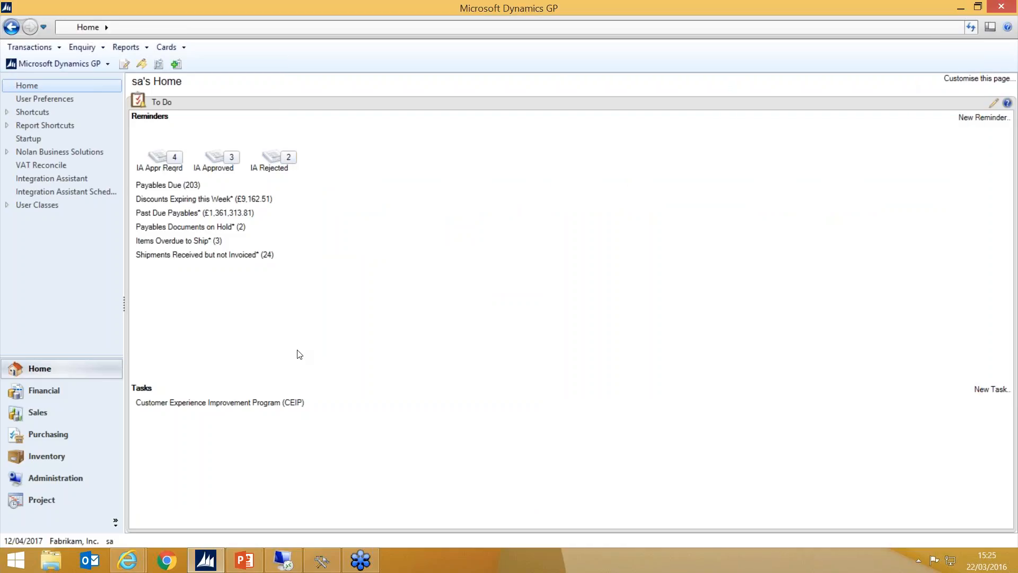
pyautogui.click(212, 549)
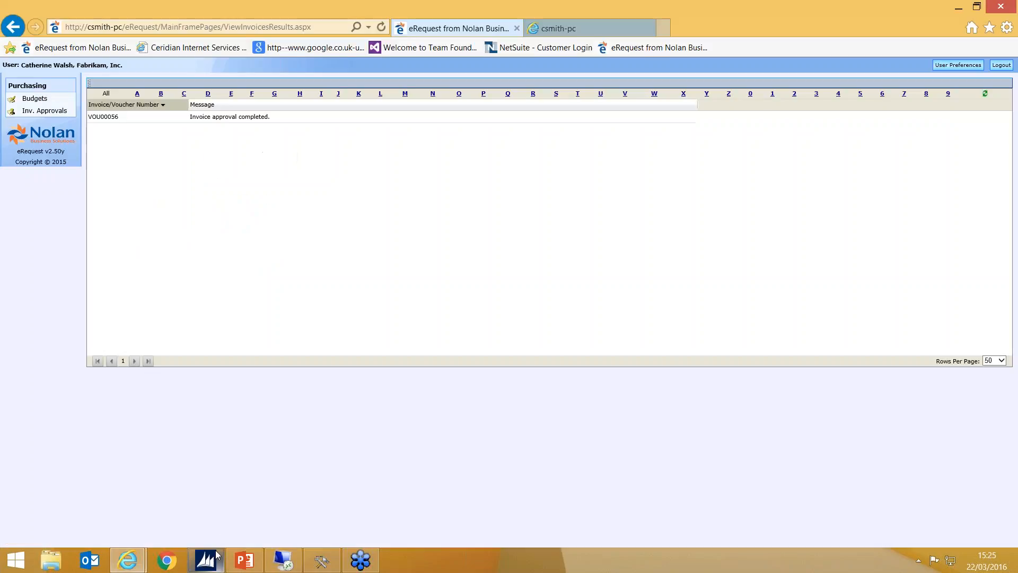
pyautogui.moveTo(212, 549)
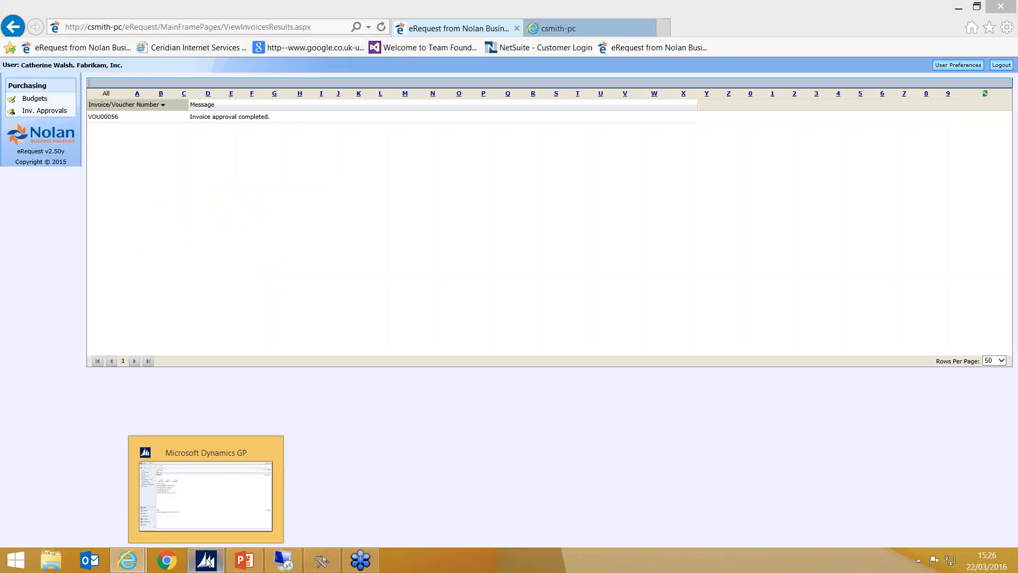
pyautogui.click(257, 470)
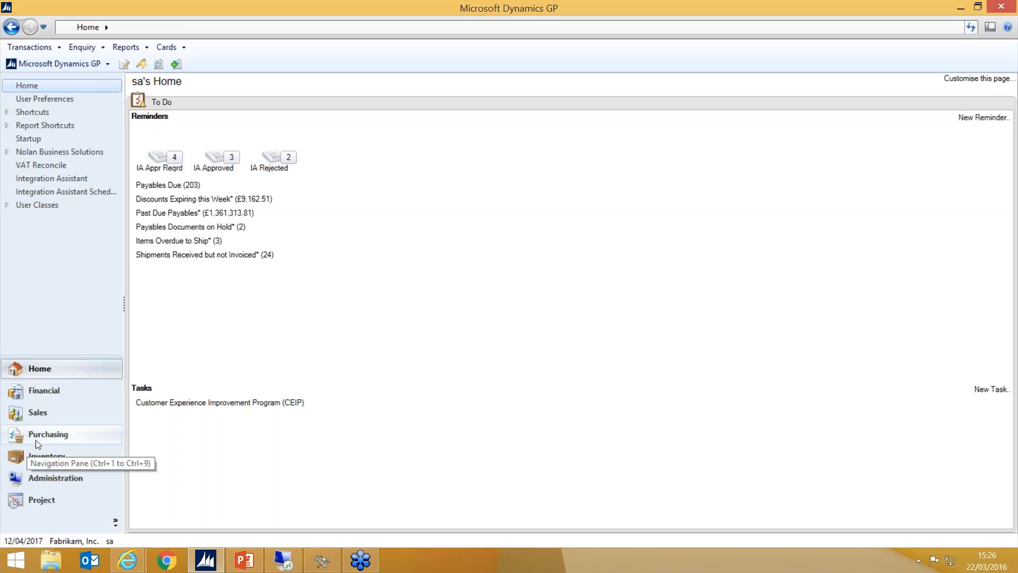
# Show the first receipt in Purchasing's Receivings Transaction Entry, try to open its eRequest Approval, and close the entry.
pyautogui.click(53, 435)
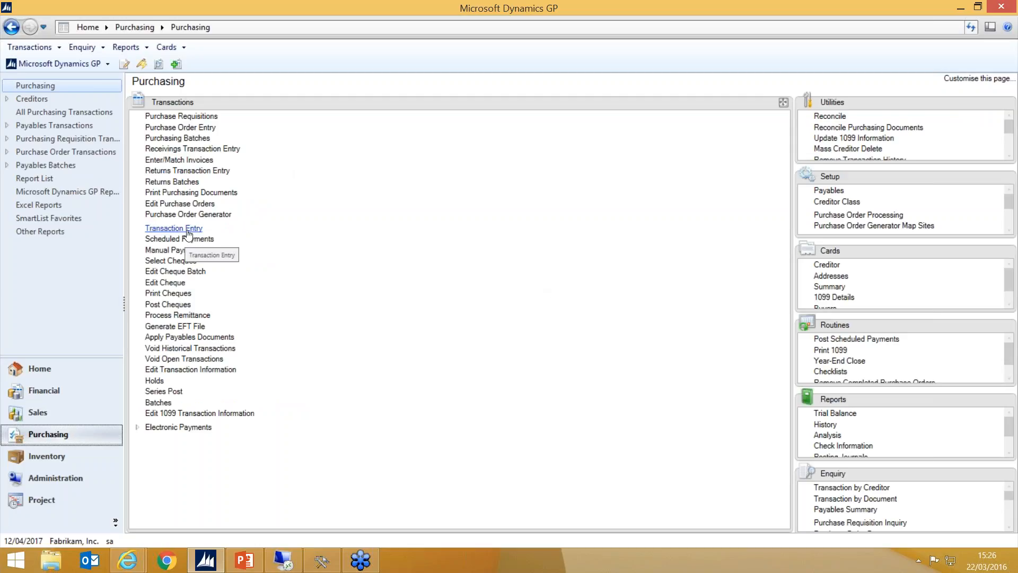
pyautogui.click(184, 153)
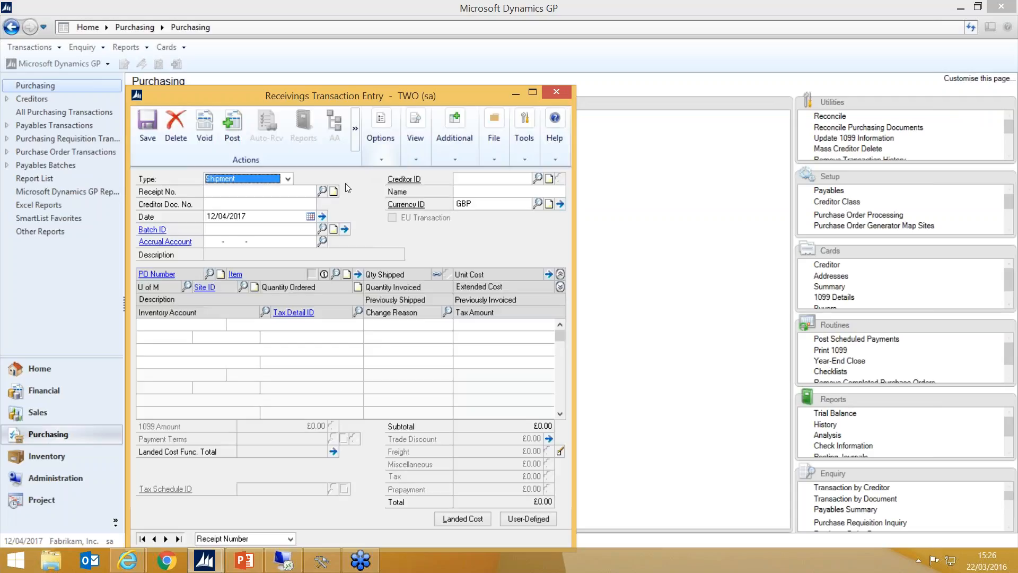
pyautogui.click(142, 539)
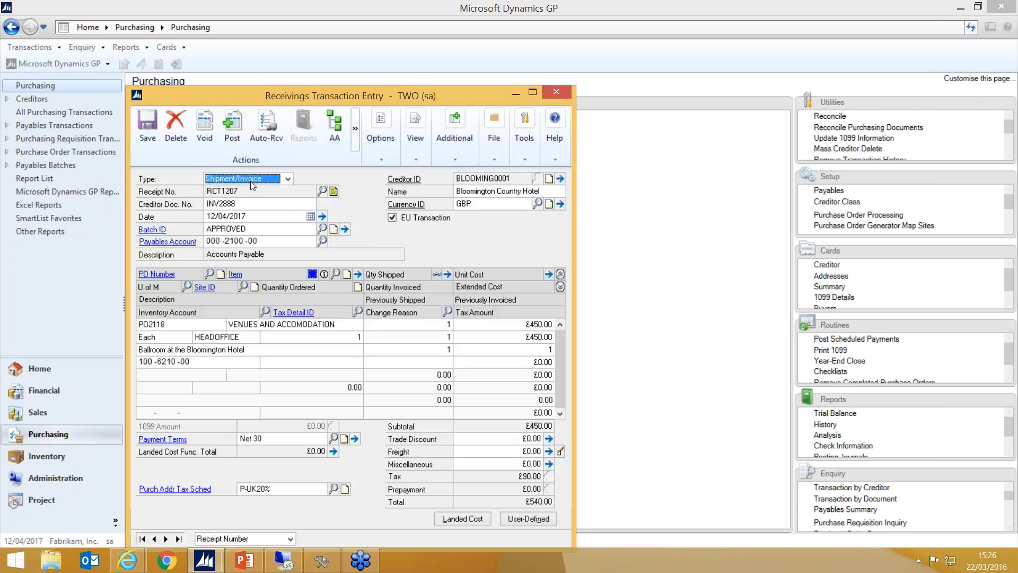
pyautogui.click(456, 143)
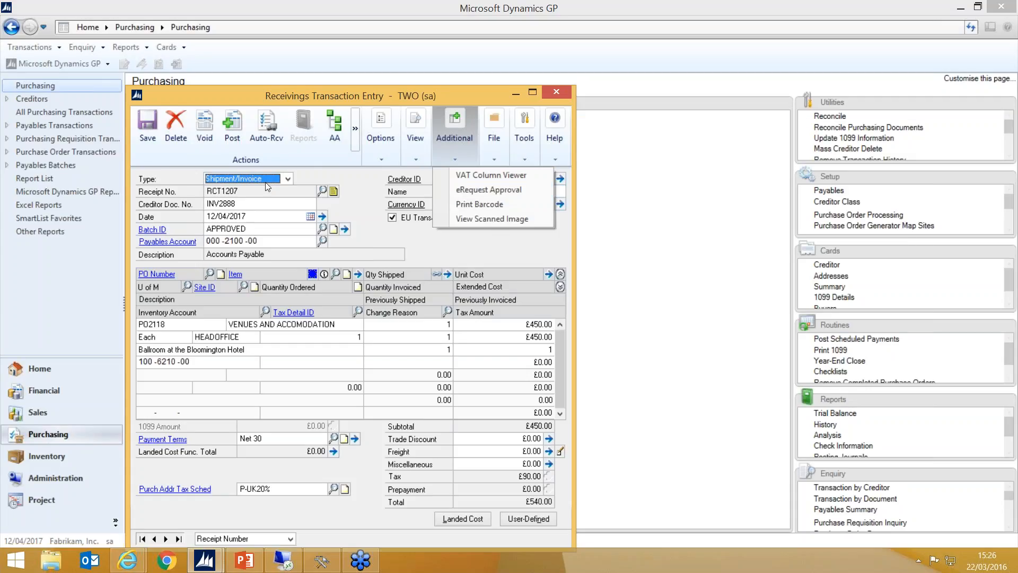
pyautogui.click(471, 190)
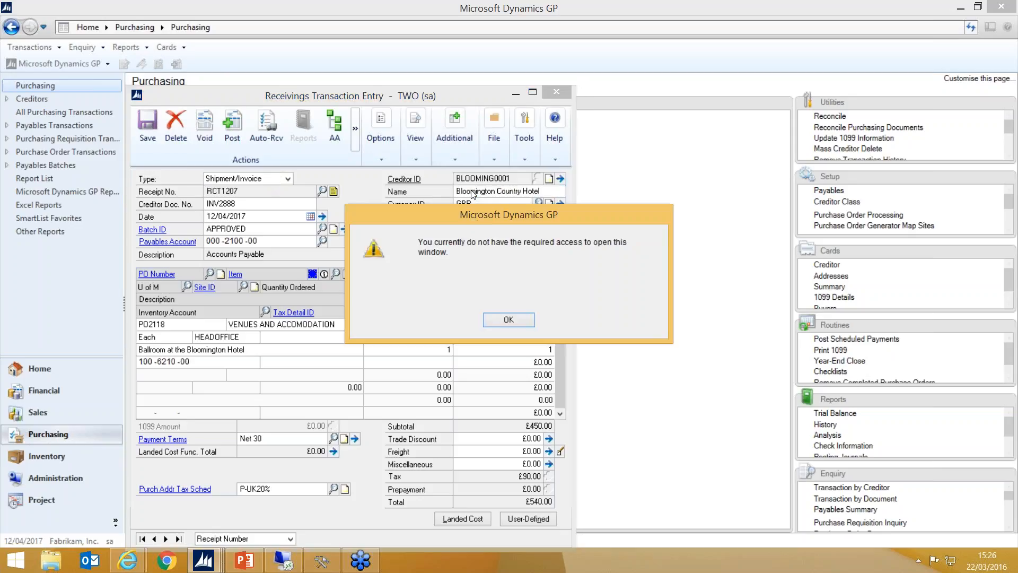
pyautogui.click(508, 321)
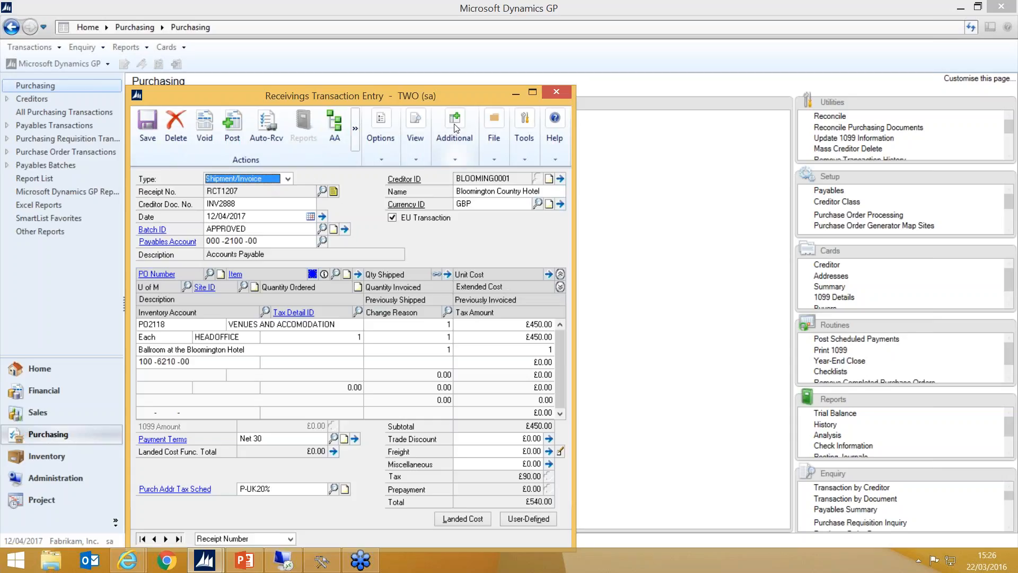
pyautogui.click(557, 92)
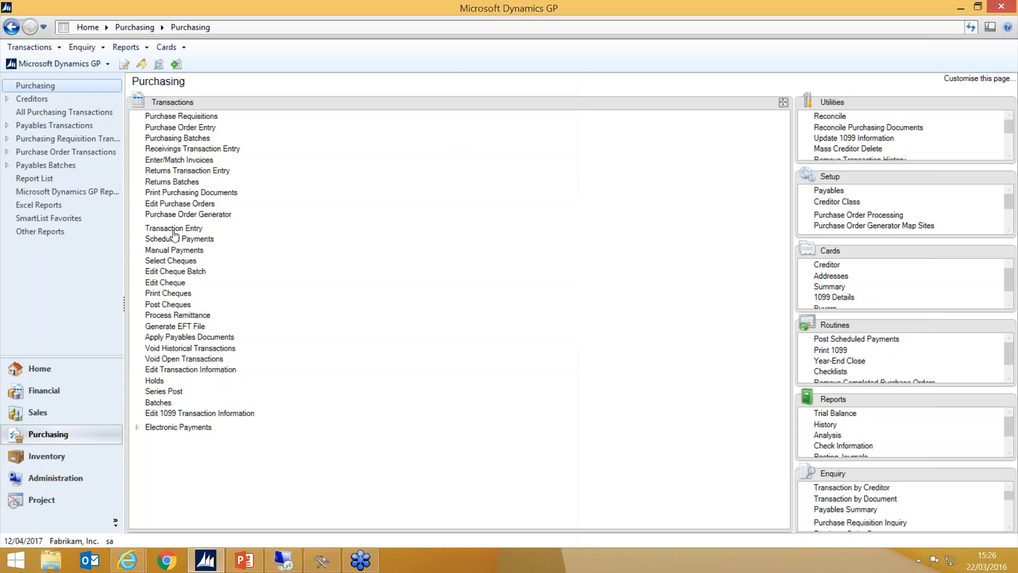
# Open Purchasing Invoice Entry through Enter/Match Invoices, view its additional eRequest and scanned-image options, and close it.
pyautogui.click(196, 160)
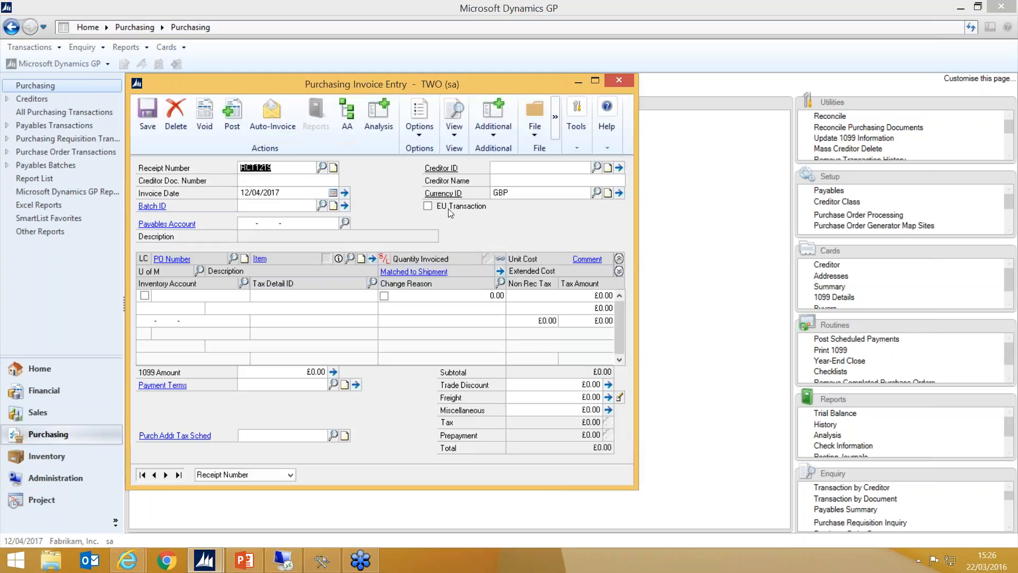
pyautogui.click(496, 127)
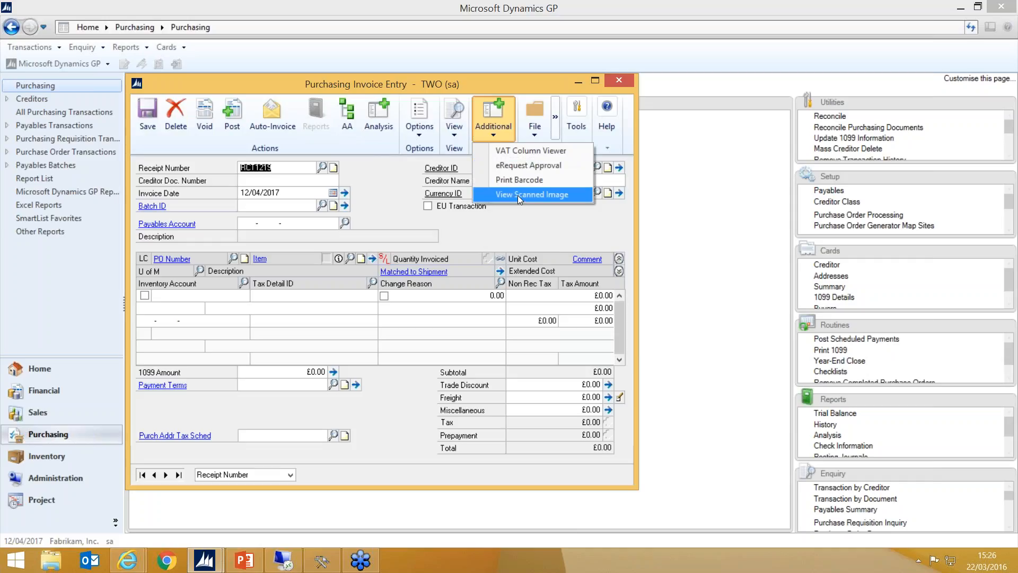
pyautogui.click(619, 79)
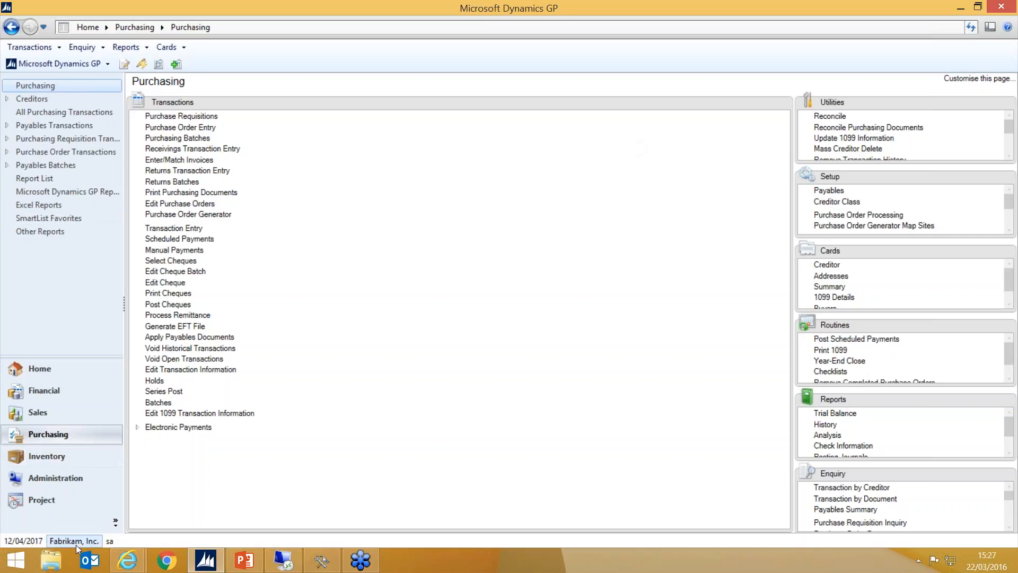
# Look at the approval result in eRequest, return to Dynamics GP, and view and close a blank Payables Transaction Entry.
pyautogui.moveTo(123, 565)
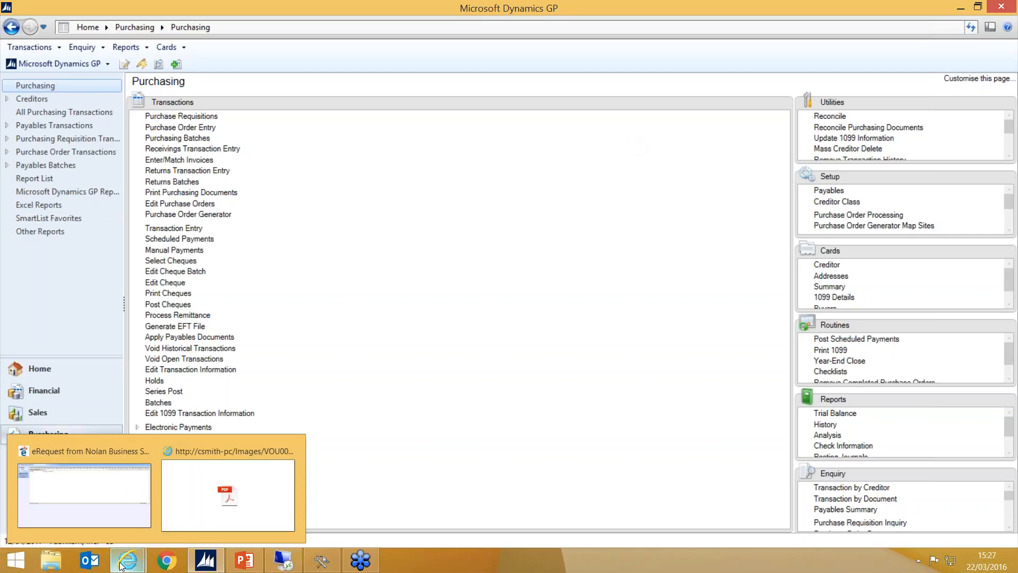
pyautogui.click(83, 496)
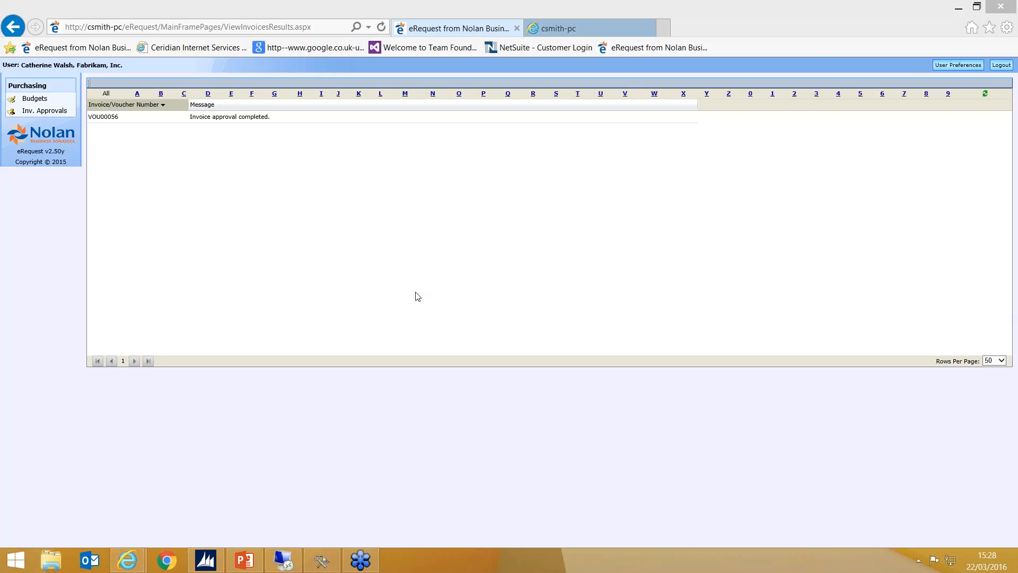
pyautogui.click(219, 563)
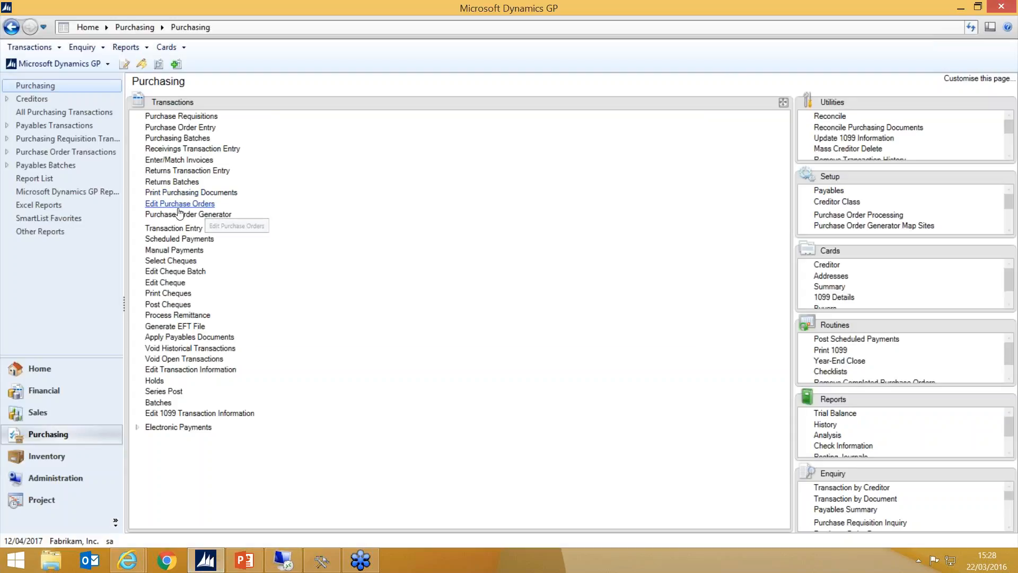
pyautogui.click(201, 229)
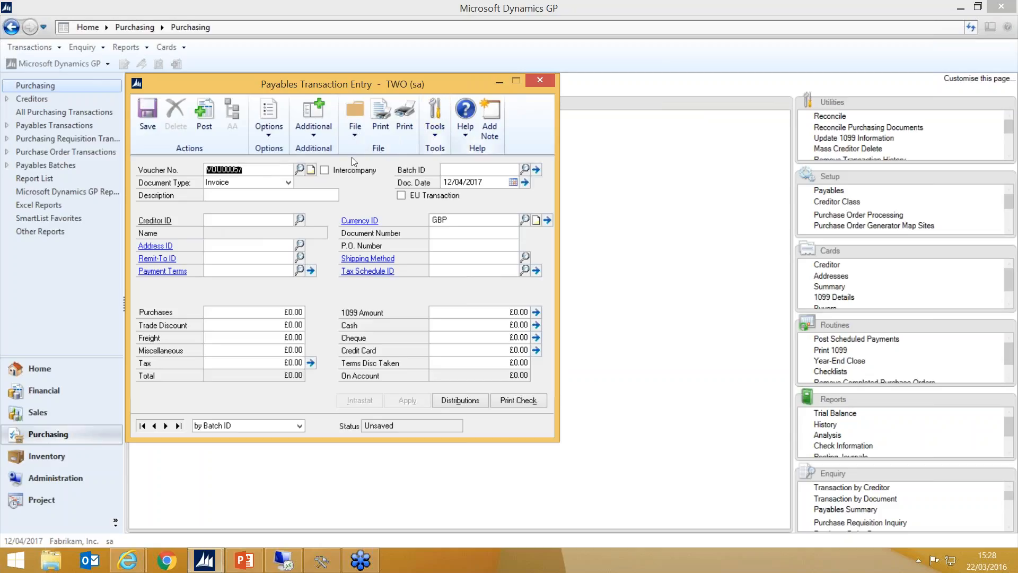
pyautogui.click(544, 78)
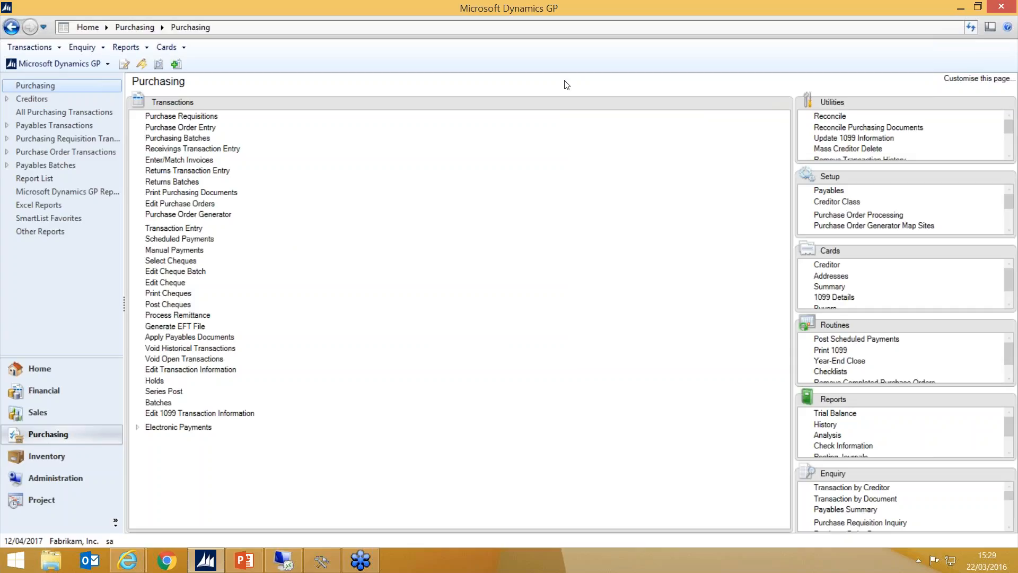
pyautogui.click(1007, 309)
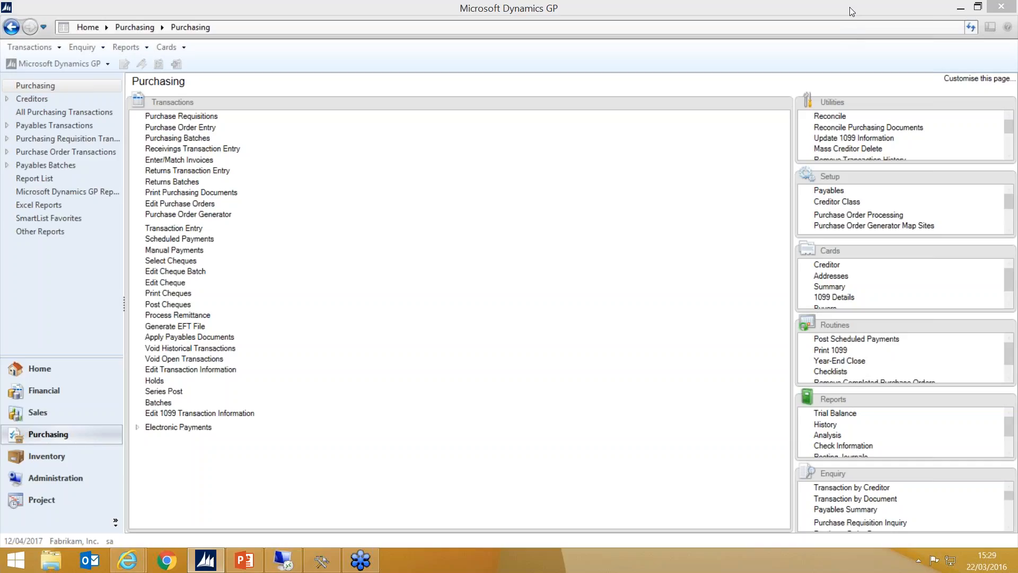
pyautogui.click(891, 126)
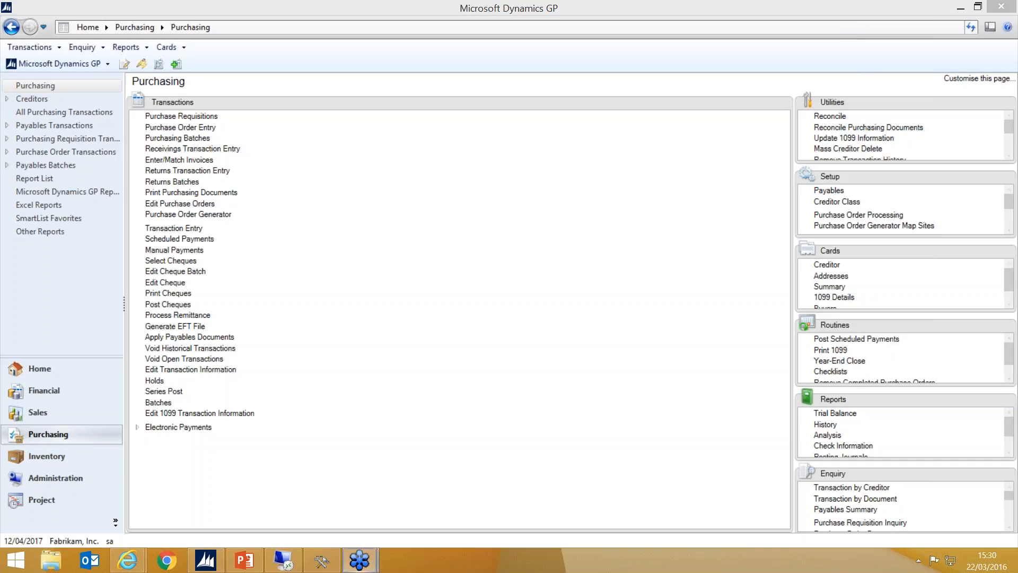